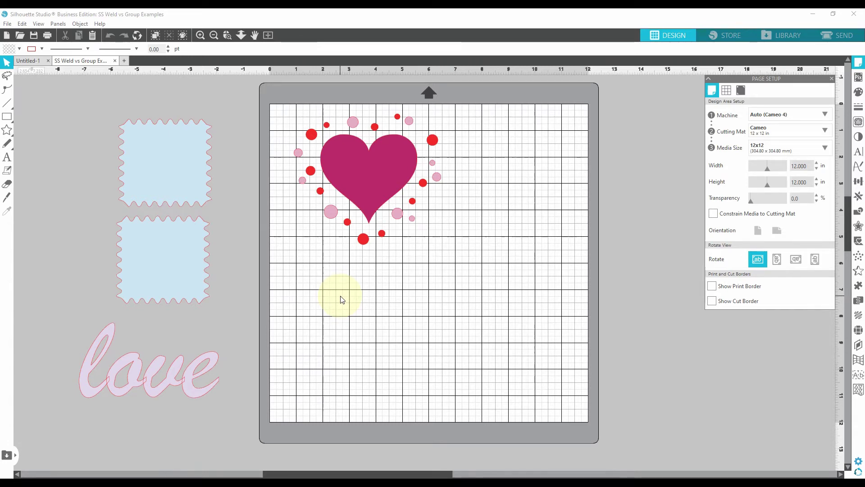
key("ctrl+z")
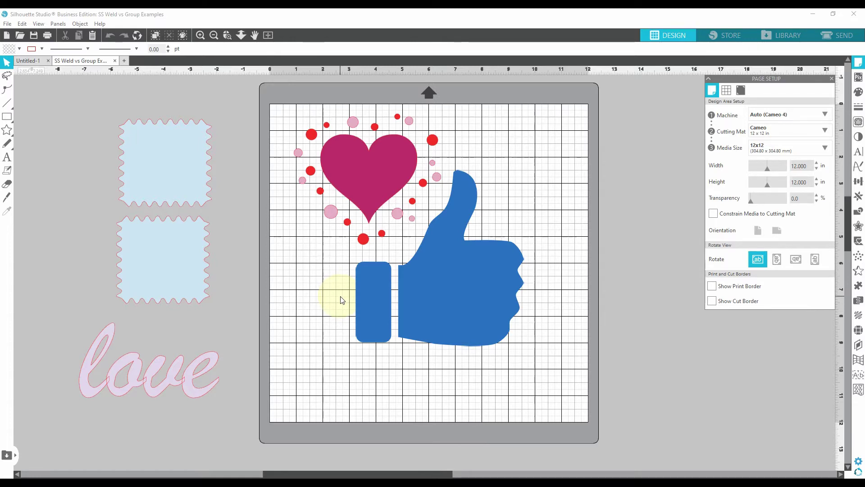
key("ctrl+z")
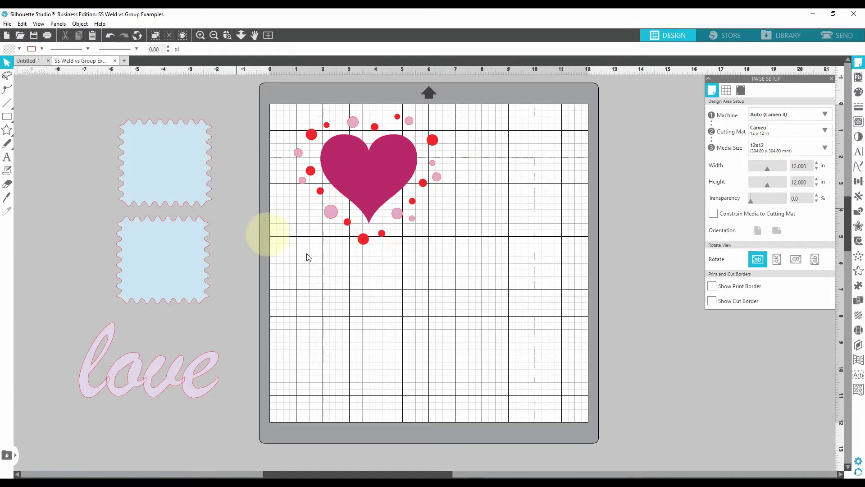
left_click_drag(342, 178, 349, 135)
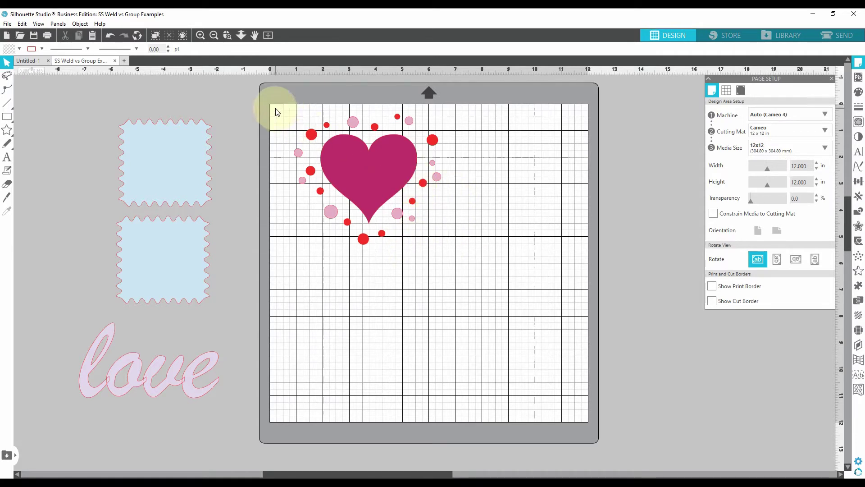
Step: Enlarge the ungrouped heart and all its surrounding dots slightly, and undo the resize
left_click_drag(283, 111, 472, 284)
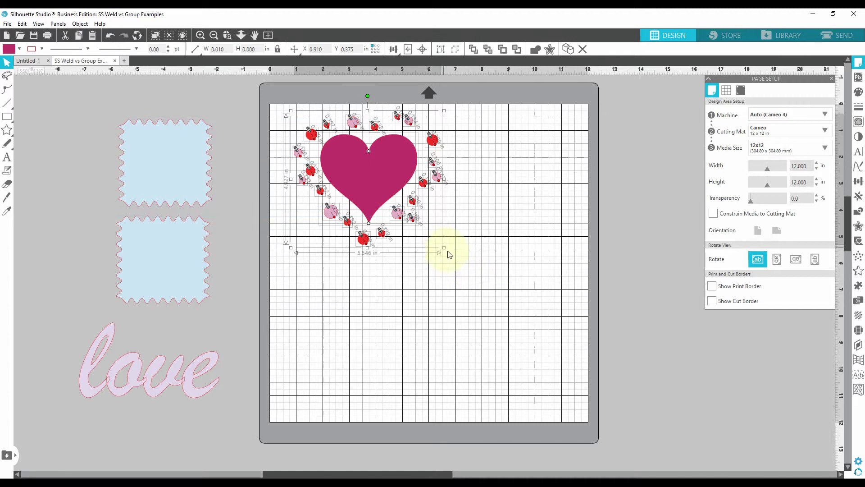
mouse_move(447, 251)
left_mouse_down()
mouse_move(526, 340)
mouse_move(560, 353)
mouse_move(456, 258)
left_mouse_up()
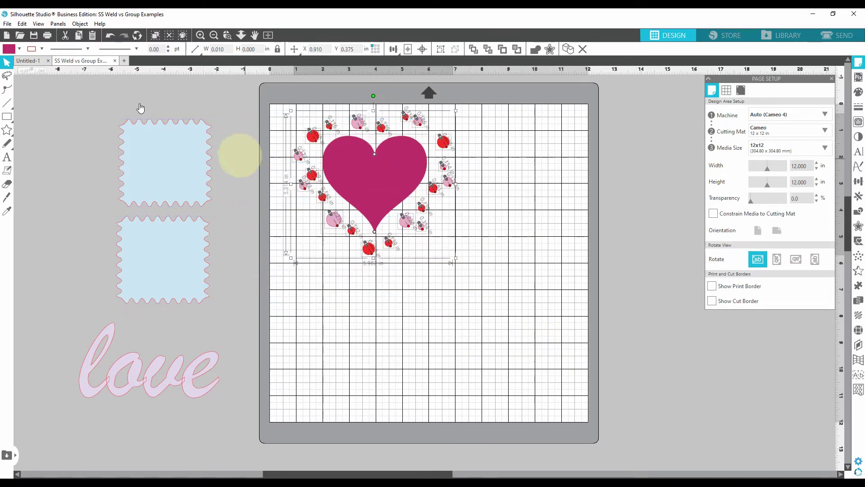
left_click(110, 35)
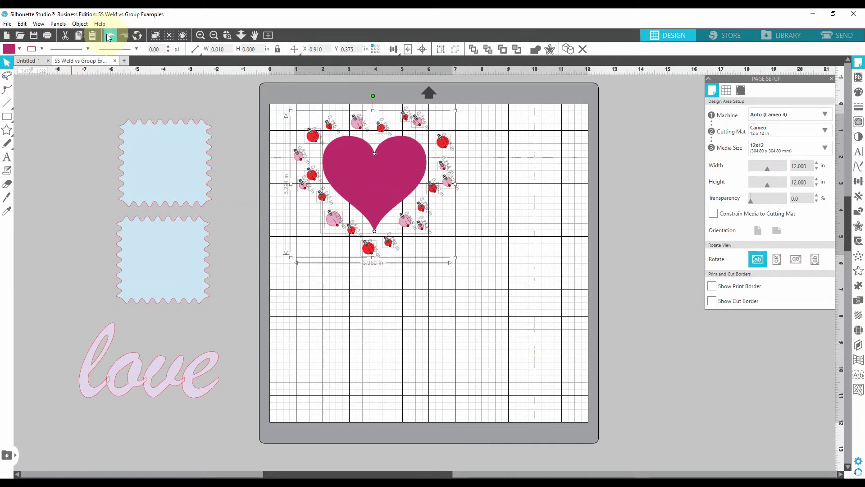
left_click(395, 282)
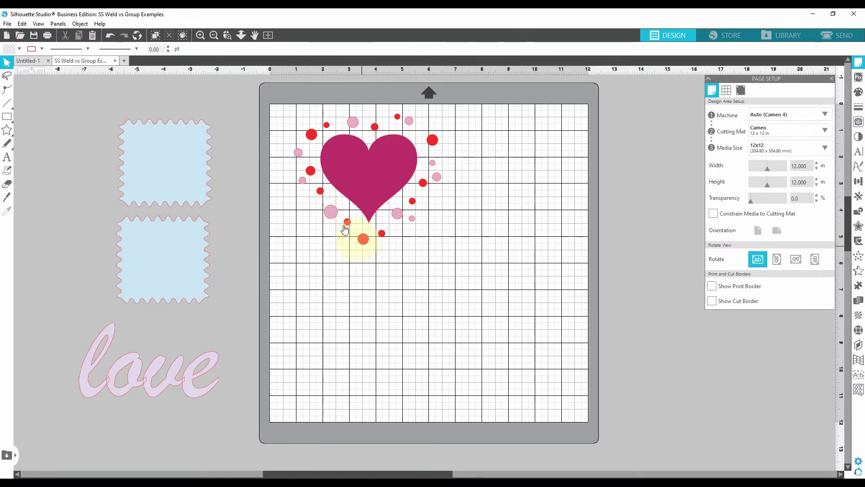
Step: Scale the heart and dots up to about 8 in wide, leaving out two pink dots beside the heart, and undo the resize
left_click_drag(292, 115, 428, 248)
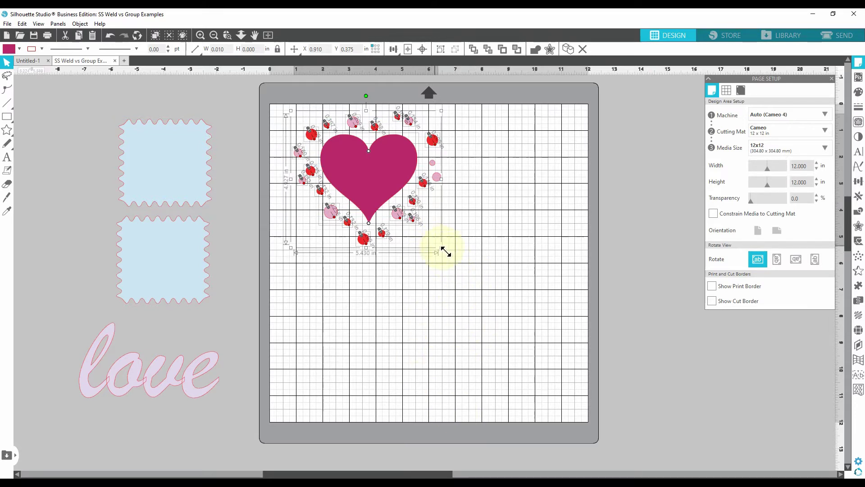
left_click_drag(444, 251, 506, 309)
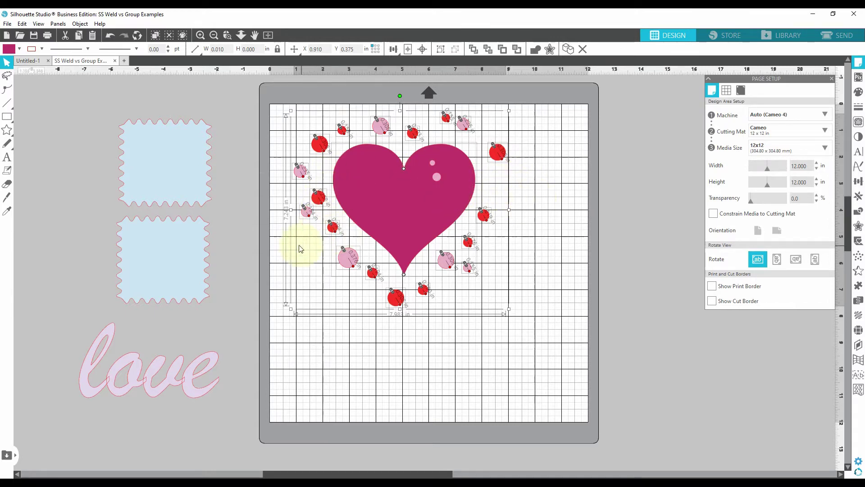
left_click(108, 37)
left_click(108, 36)
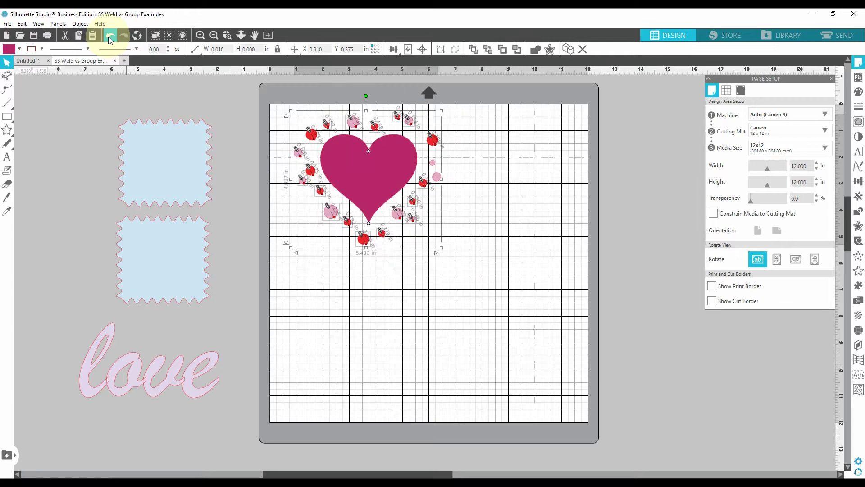
left_click(498, 273)
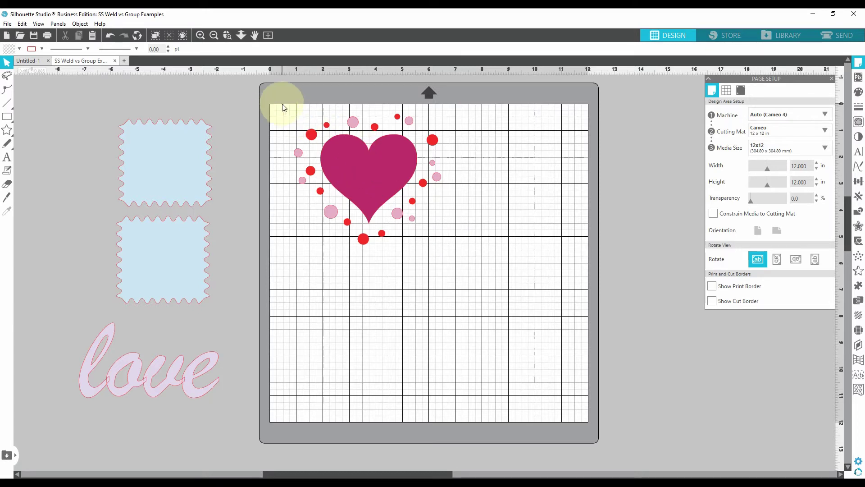
left_click_drag(278, 111, 475, 290)
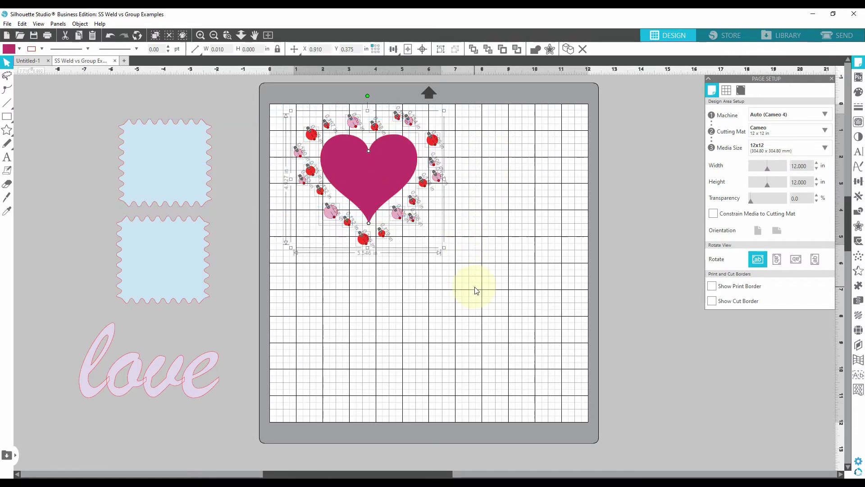
right_click(367, 168)
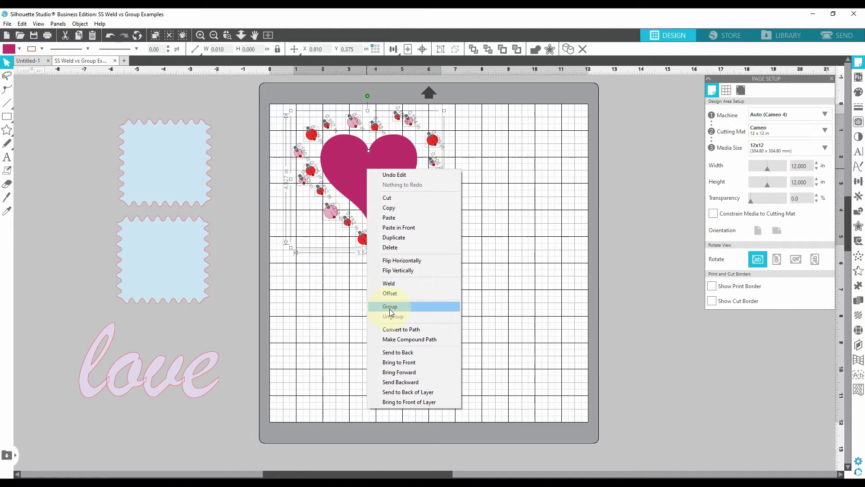
left_click(545, 199)
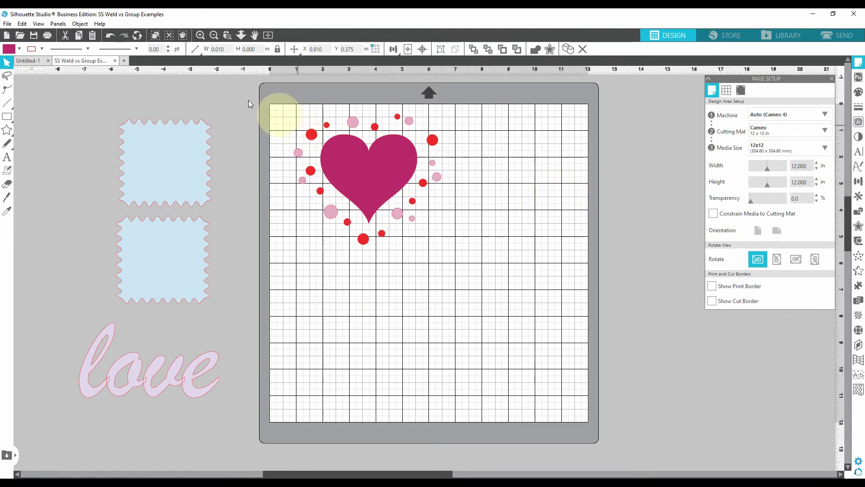
Step: Group the heart with all its surrounding dots and enlarge the group to about 9.22 by 8.19 in
left_click_drag(278, 109, 487, 277)
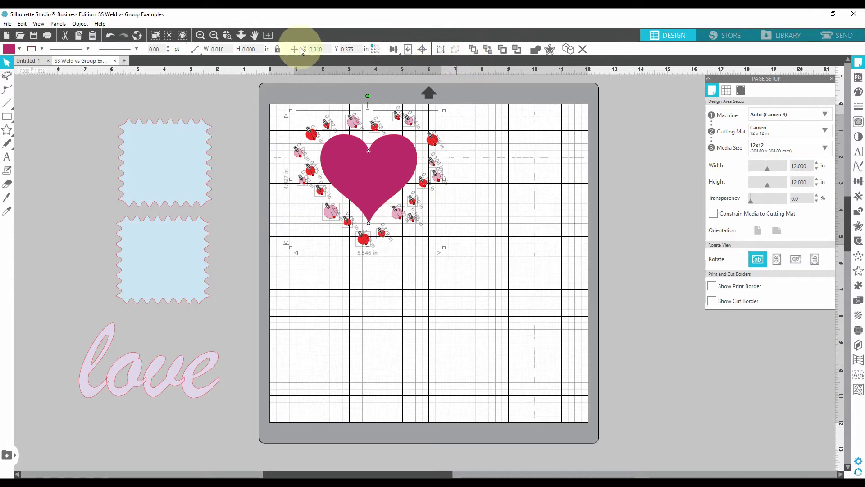
left_click(441, 52)
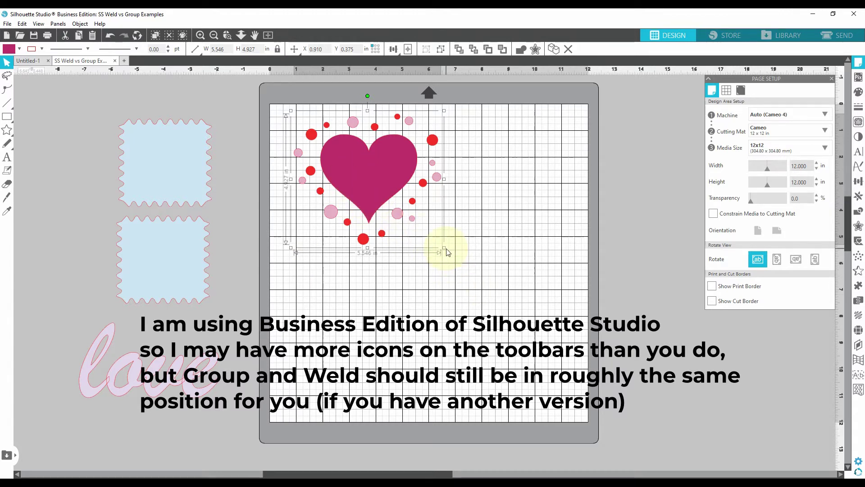
left_click_drag(449, 251, 560, 379)
left_click_drag(561, 381, 521, 365)
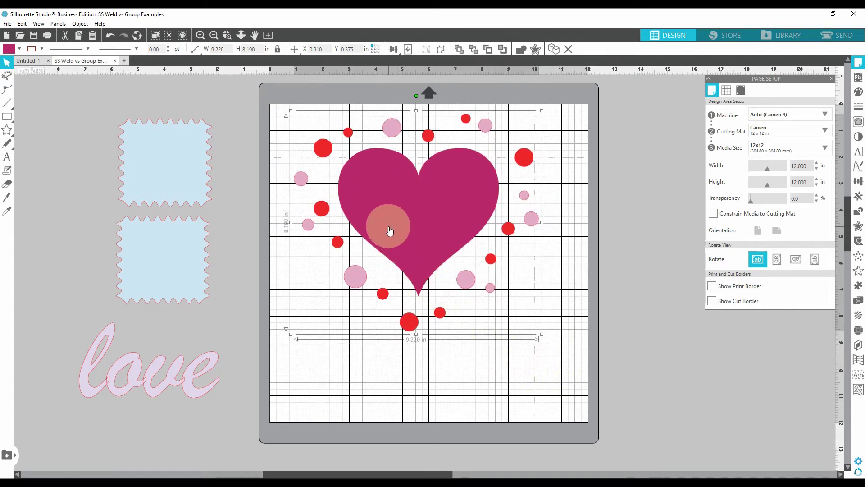
Step: Move the heart group off the mat and back near its centre, and shift the word "love" closer to the mat
left_click_drag(378, 210, 752, 267)
left_click_drag(223, 369, 270, 356)
left_click(809, 338)
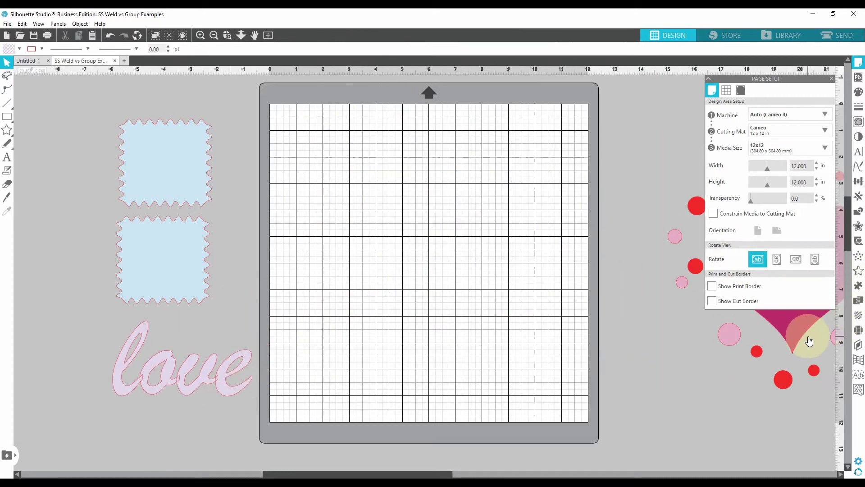
left_click_drag(794, 336, 402, 243)
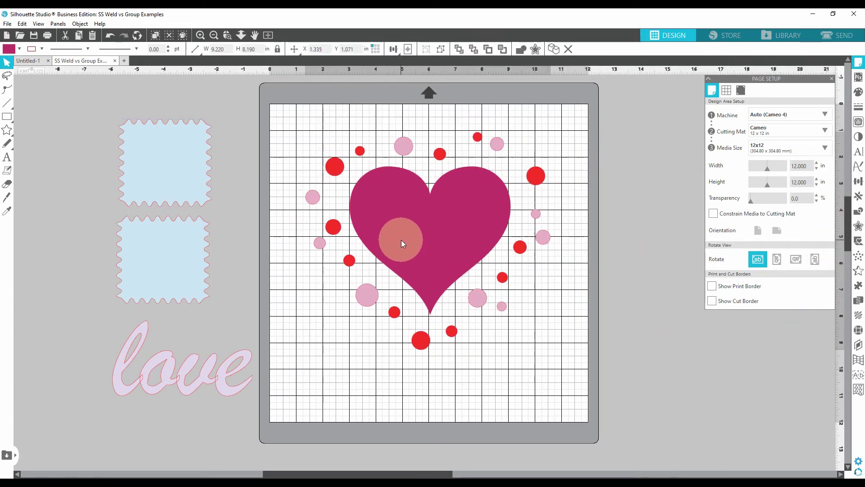
left_click(279, 88)
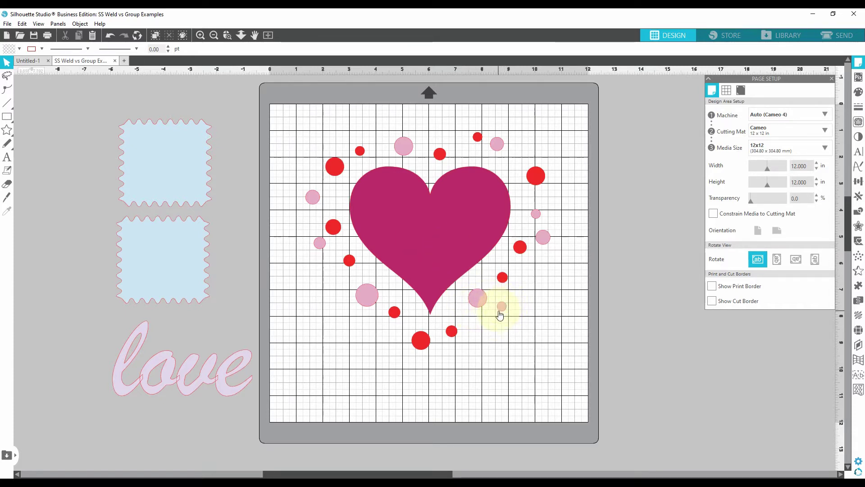
Step: Ungroup the enlarged heart design into its separate heart and dots
left_click_drag(387, 297, 445, 235)
right_click(445, 236)
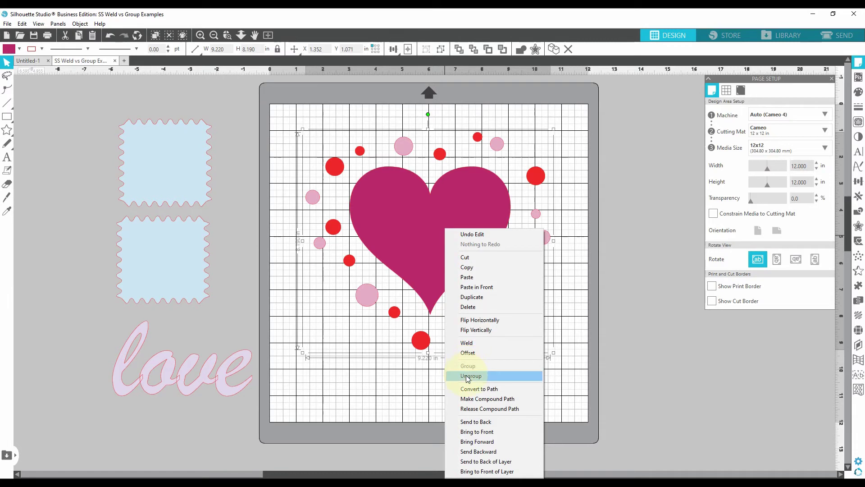
left_click(441, 50)
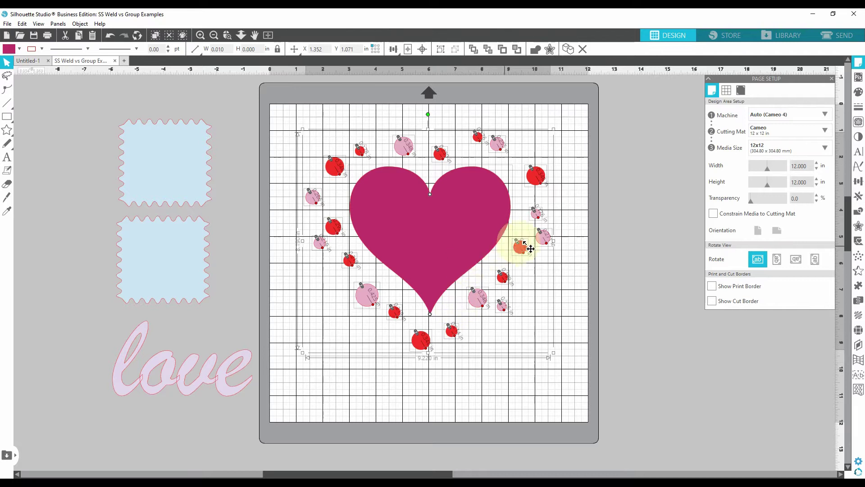
left_click(647, 319)
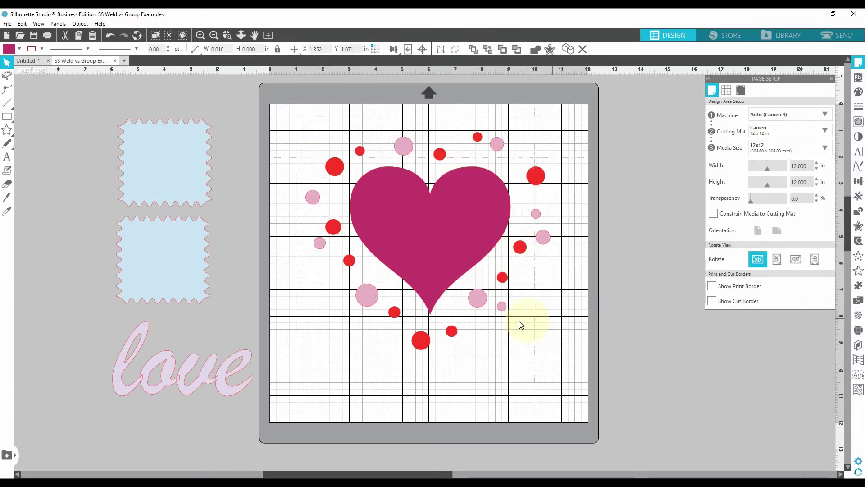
Step: Move the small pink dot beside the heart's lower right edge slightly down and inward
mouse_move(498, 315)
left_mouse_down()
mouse_move(483, 321)
mouse_move(492, 326)
left_mouse_up()
left_click(703, 356)
left_click(656, 363)
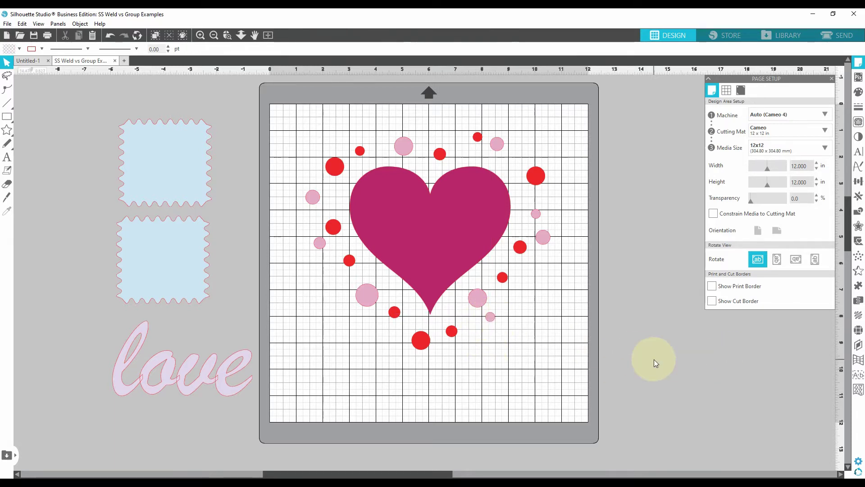
Step: Regroup the heart with all the dots, and ungroup them again
left_click_drag(270, 115, 571, 378)
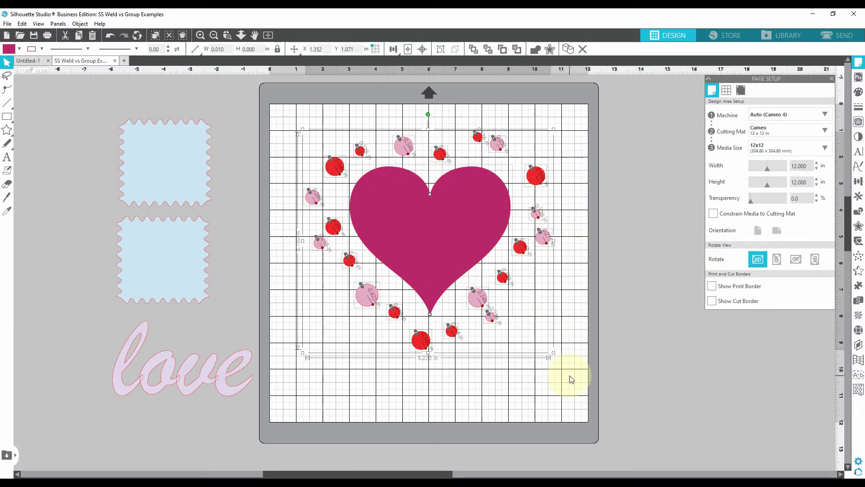
right_click(417, 220)
left_click(440, 358)
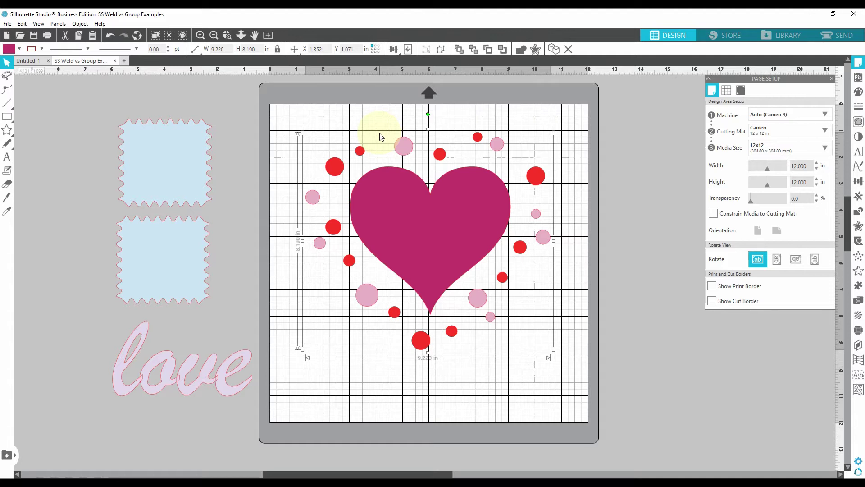
right_click(411, 220)
left_click(434, 366)
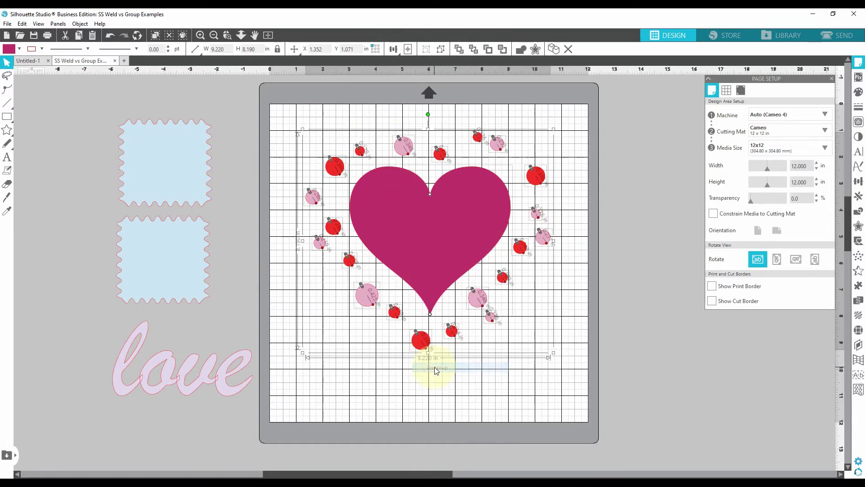
left_click(624, 323)
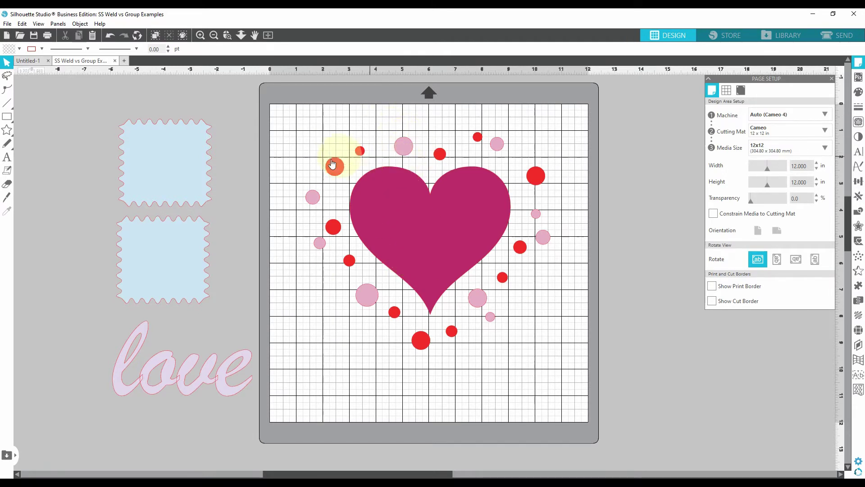
Step: Select the nine light pink dots around the heart and group them on their own
left_click(405, 145)
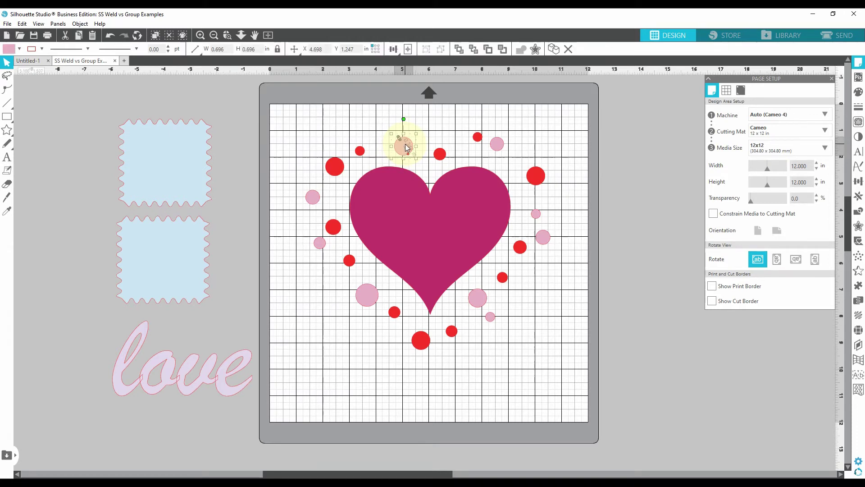
left_click(314, 197, "shift")
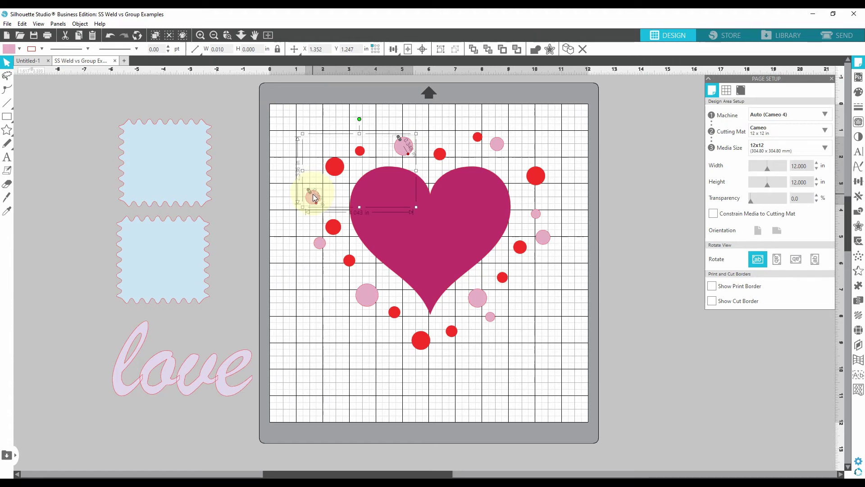
left_click(320, 245, "shift")
left_click(365, 294, "shift")
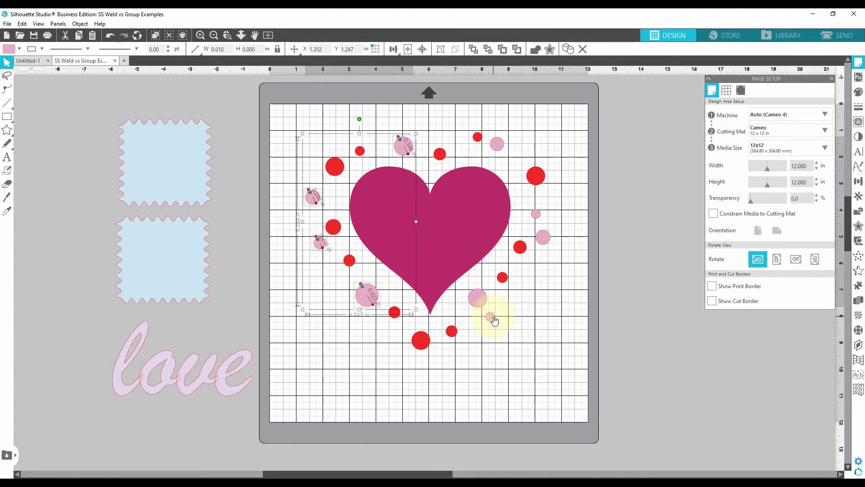
left_click(475, 301, "shift")
left_click(491, 317, "shift")
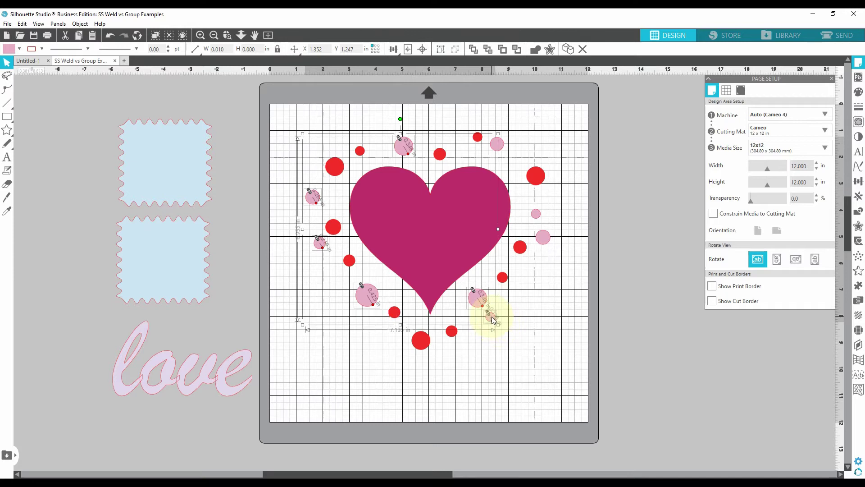
left_click(543, 240, "shift")
left_click(536, 217, "shift")
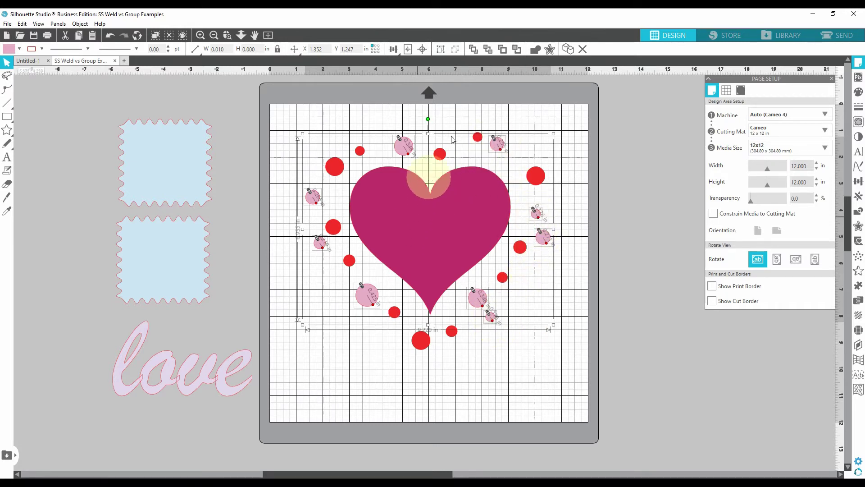
left_click(440, 50)
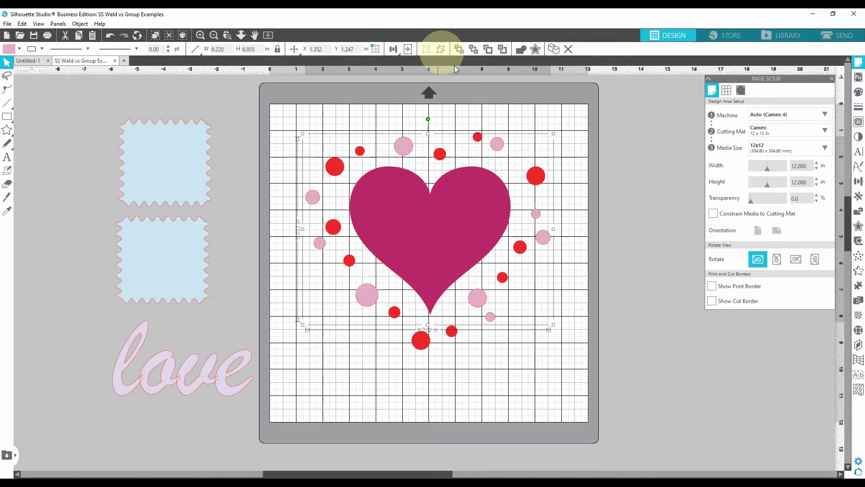
left_click(590, 299)
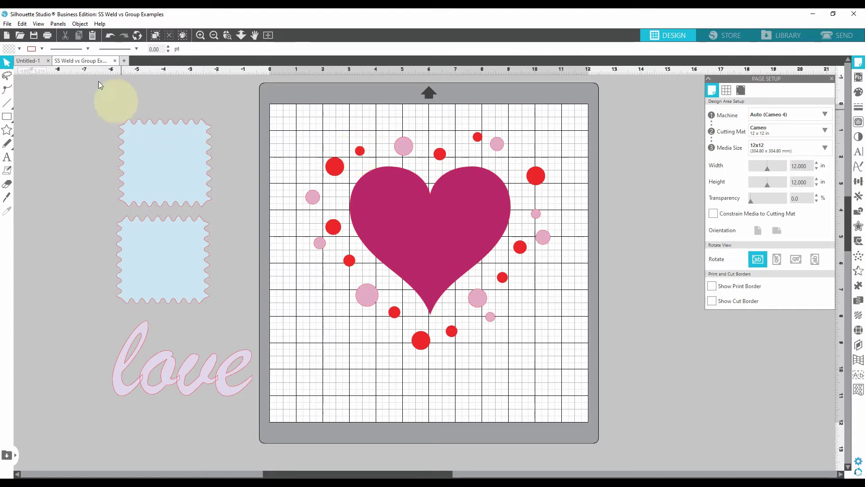
Step: Select all red dots by their fill colour, RGB (237,37,43), and group them on their own
left_click(58, 23)
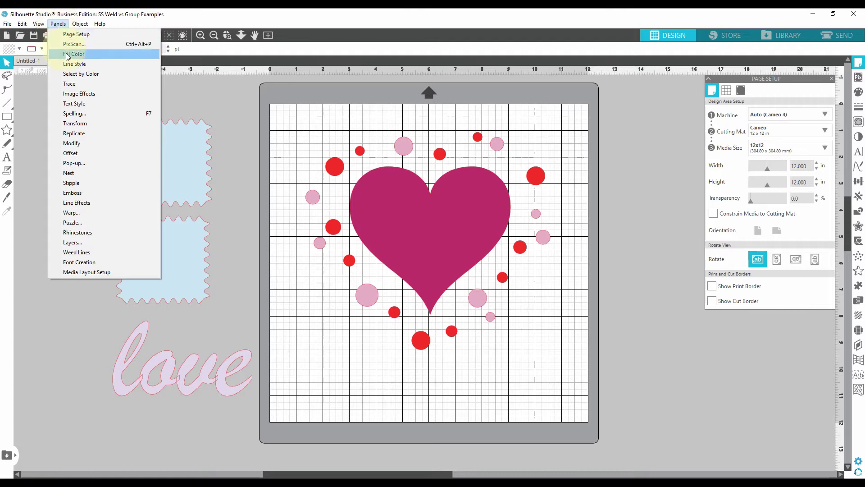
left_click(70, 75)
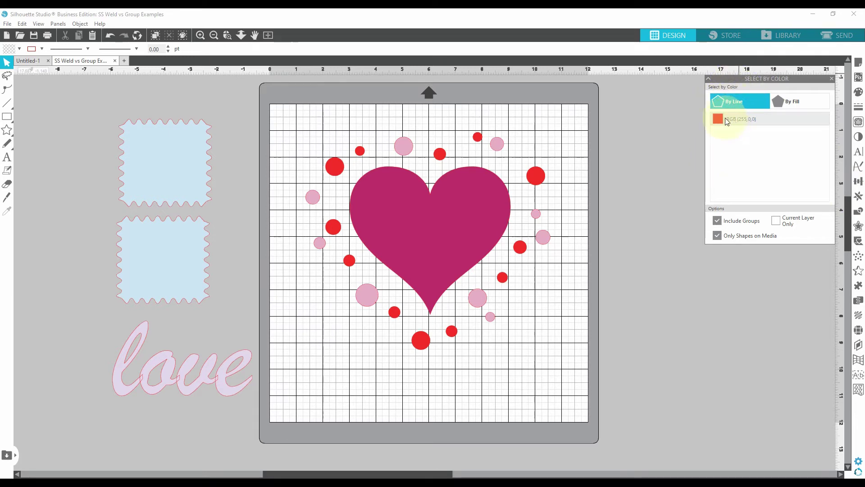
left_click(791, 101)
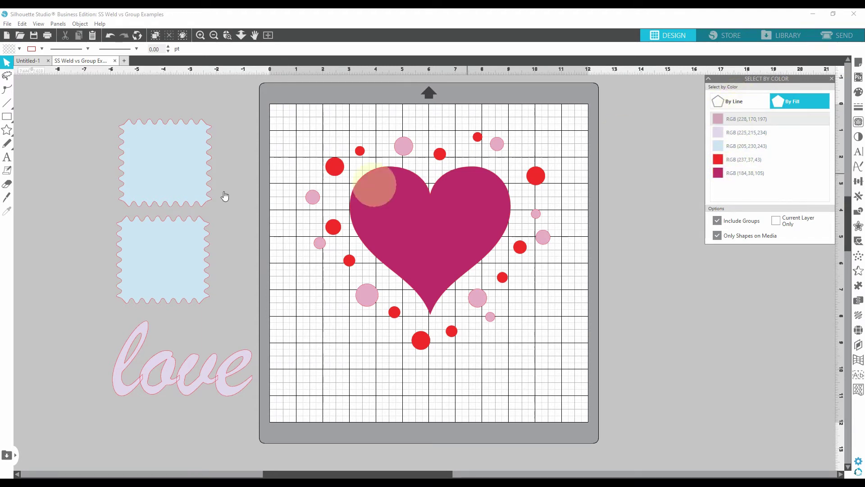
left_click(717, 159)
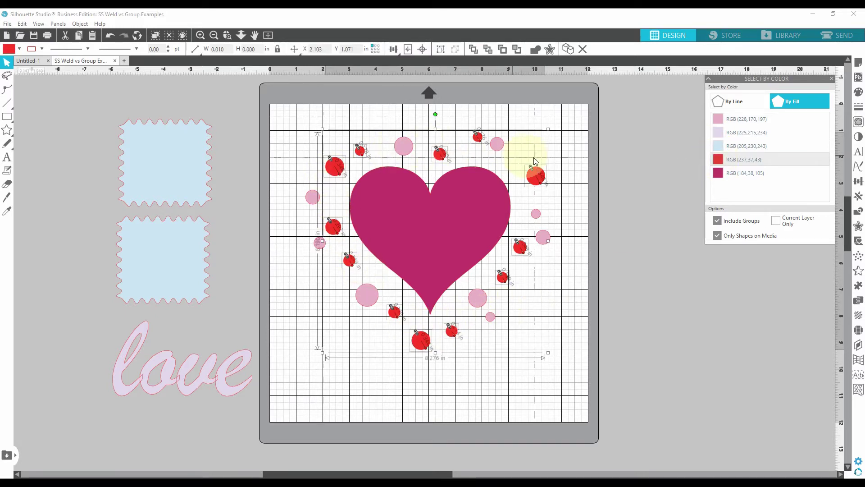
left_click(441, 48)
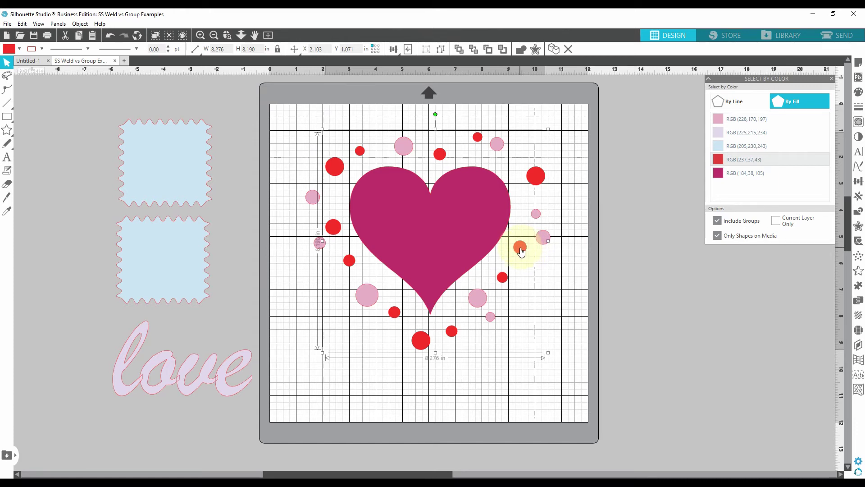
Step: Move the red dot group off one side of the mat, and the heart and pink dot group off the opposite side
left_click_drag(521, 251, 819, 273)
left_click_drag(433, 235, 113, 240)
left_click(420, 134)
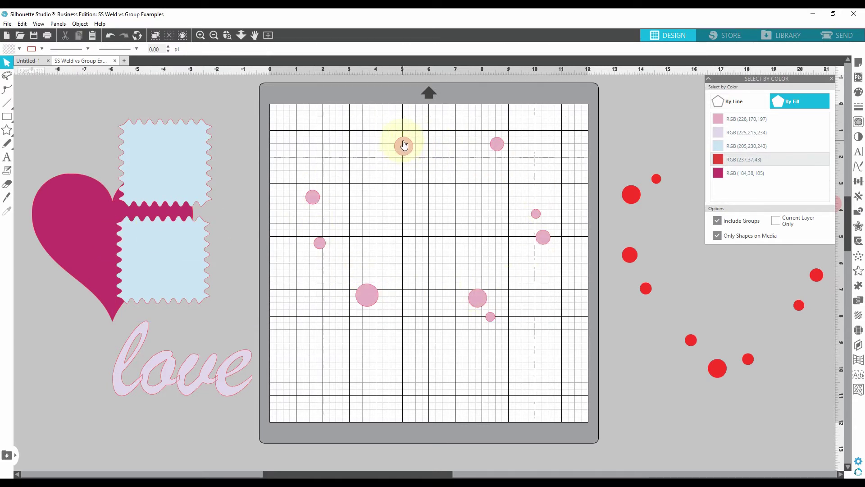
left_click_drag(404, 149, 107, 139)
Step: Place the red dot group on the empty mat by itself
left_click(633, 194)
left_click_drag(633, 194, 319, 153)
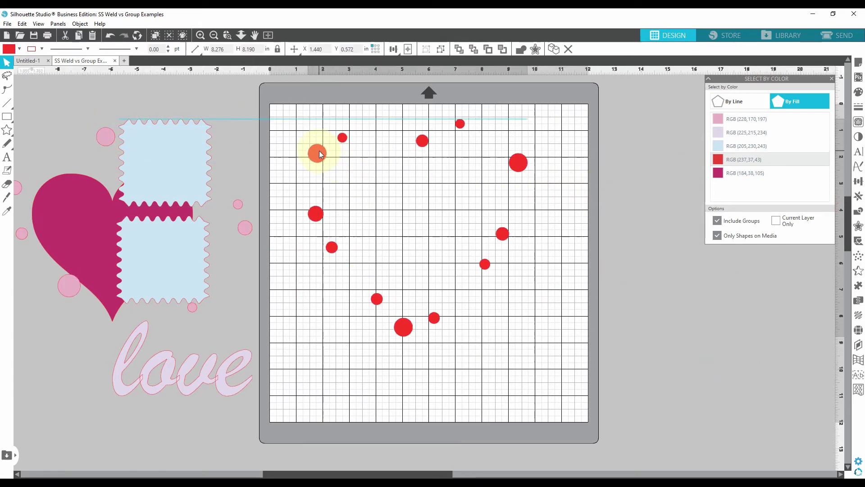
left_click(319, 136)
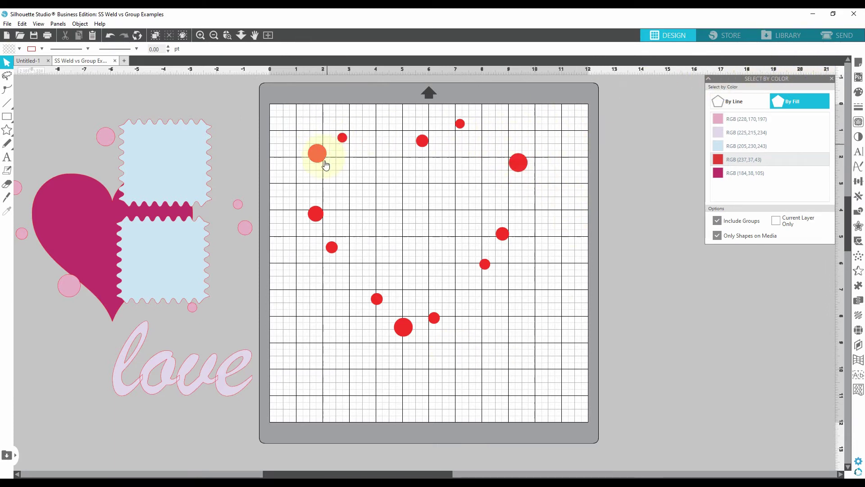
Step: Move the red dot group off the mat and put the heart on the mat by itself
left_click_drag(320, 158, 664, 222)
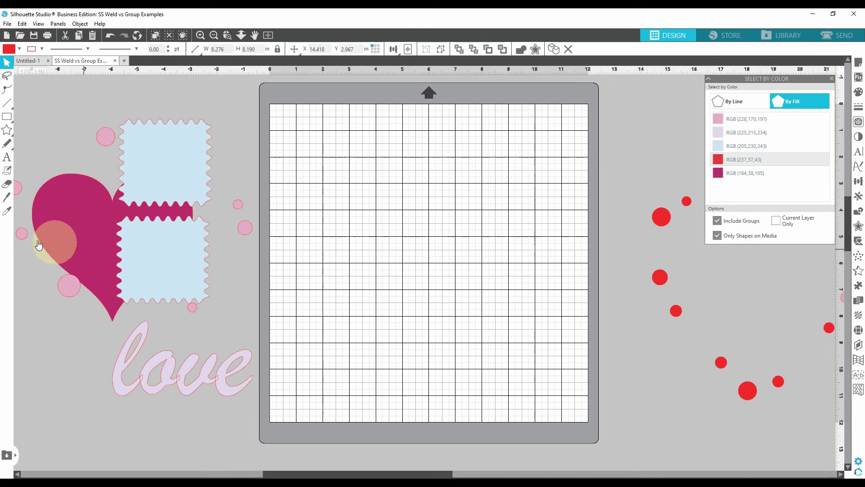
left_click_drag(67, 233, 340, 187)
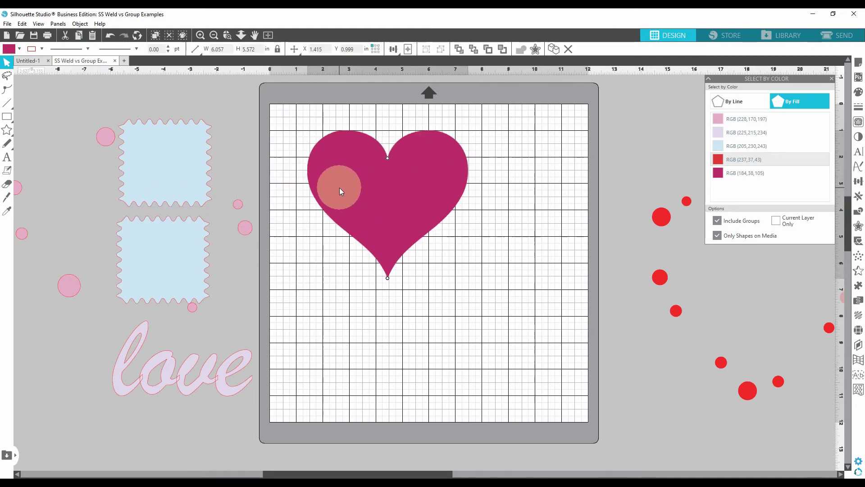
key("Escape")
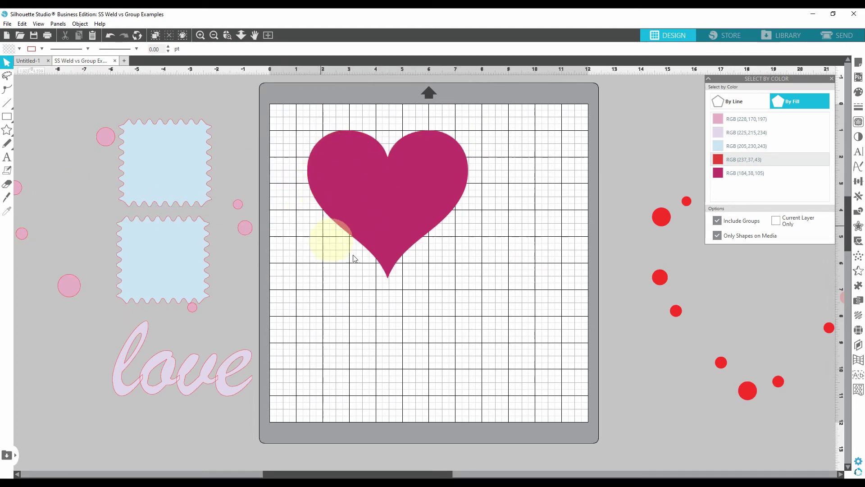
Step: Reassemble the design on the mat with the heart centred and the red and pink dot groups around it
left_click_drag(384, 201, 478, 243)
left_click_drag(655, 221, 340, 184)
left_click_drag(248, 231, 545, 255)
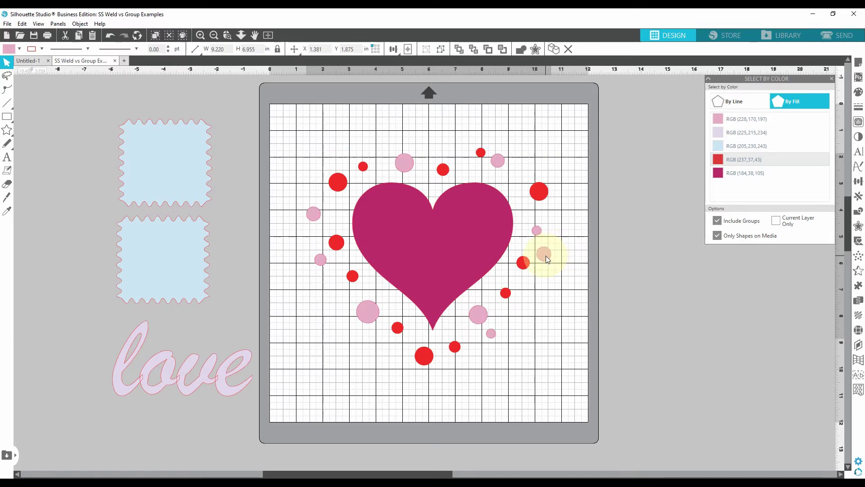
left_click_drag(545, 255, 545, 255)
left_click(556, 247)
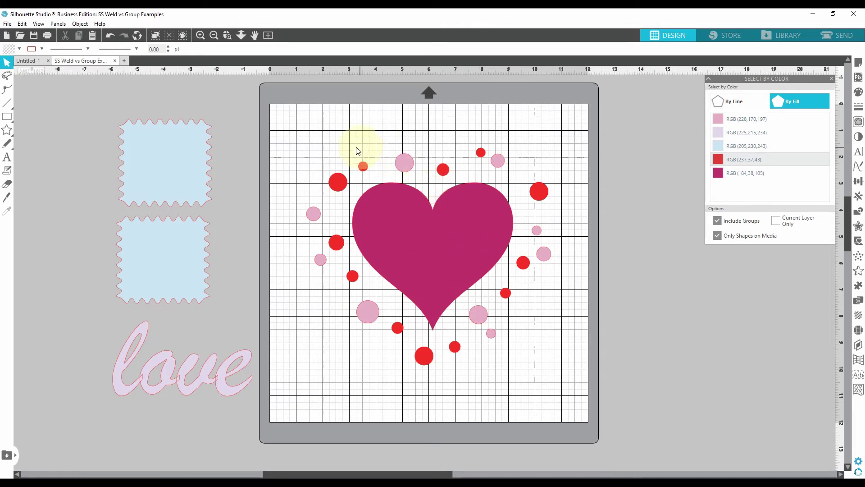
Step: Select the heart with both dot groups and group everything into one design
left_click_drag(453, 139, 582, 376)
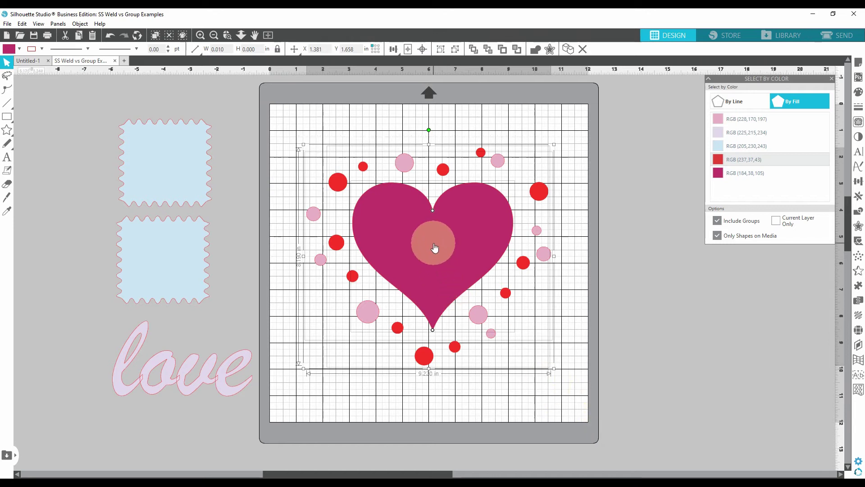
right_click(435, 230)
left_click(466, 368)
Step: Move the grouped heart design off the mat and bring the upper light blue scalloped rectangle onto it
left_click_drag(404, 264, 733, 264)
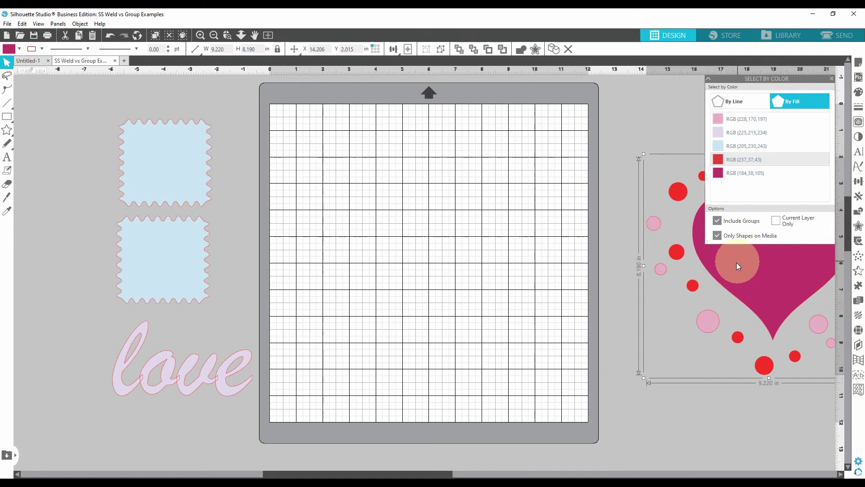
left_click_drag(165, 173, 403, 203)
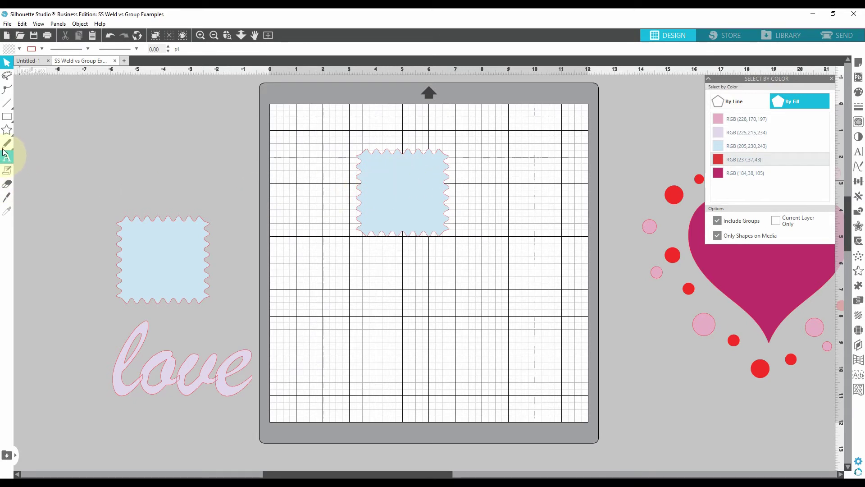
Step: Draw a small upright ellipse about 0.48 by 0.68 in beside the blue rectangle and fill it with purple
mouse_move(8, 119)
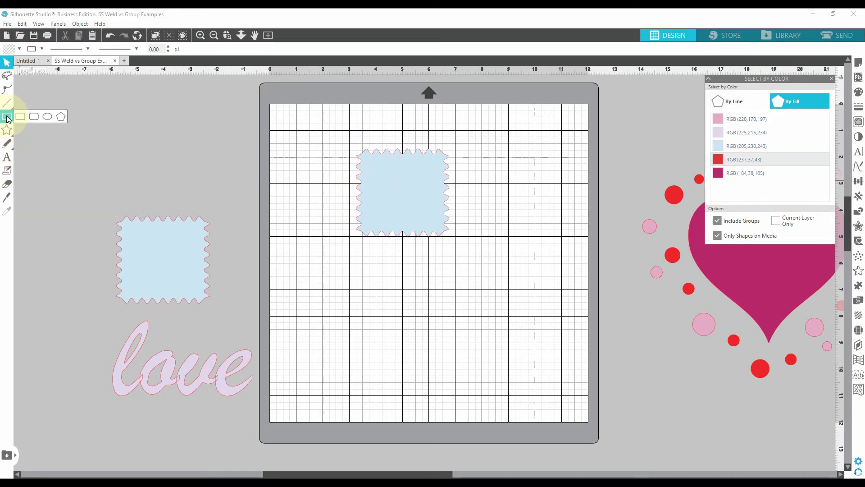
left_click(44, 118)
left_click_drag(483, 211, 499, 232)
left_click(19, 48)
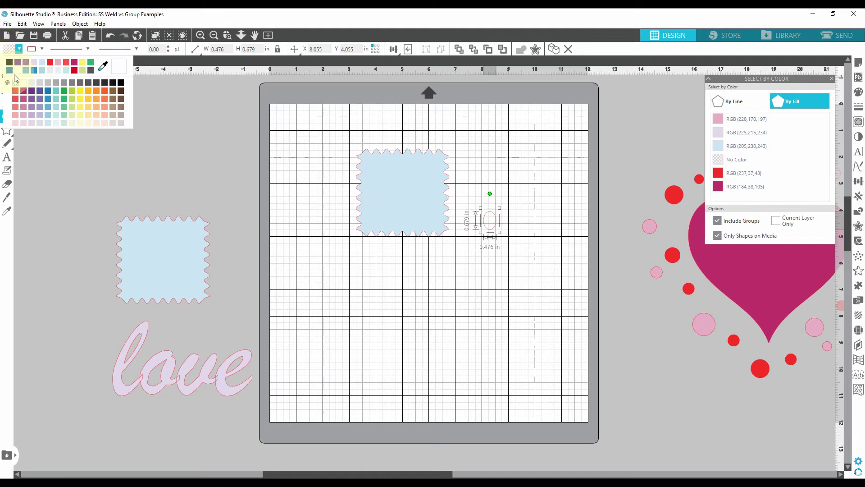
left_click(31, 90)
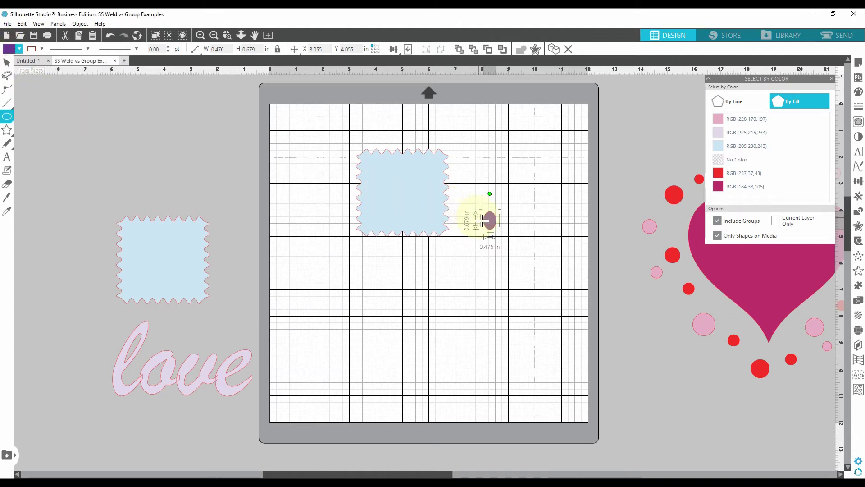
Step: Duplicate the purple ellipse
right_click(493, 226)
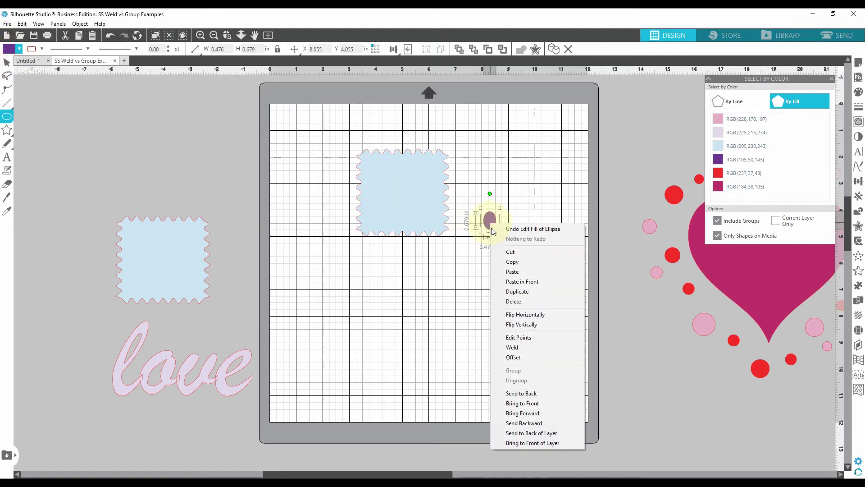
left_click(509, 290)
left_click_drag(514, 225, 465, 221)
left_click(5, 64)
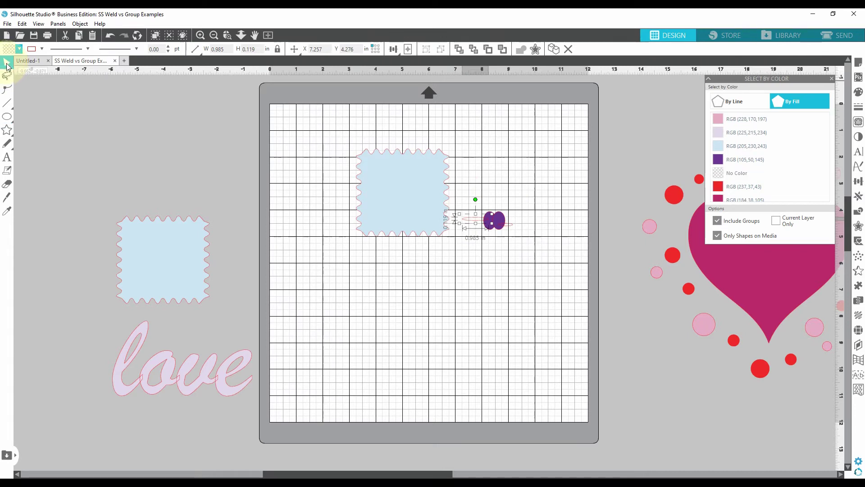
left_click(111, 36)
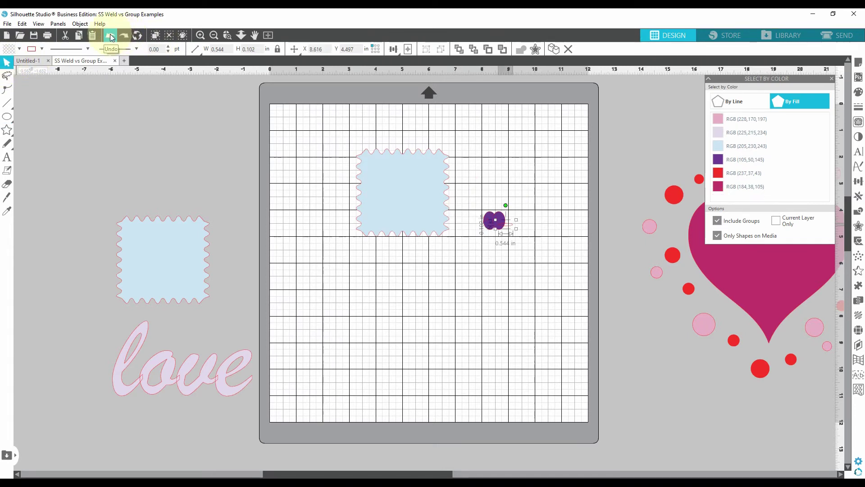
left_click(111, 36)
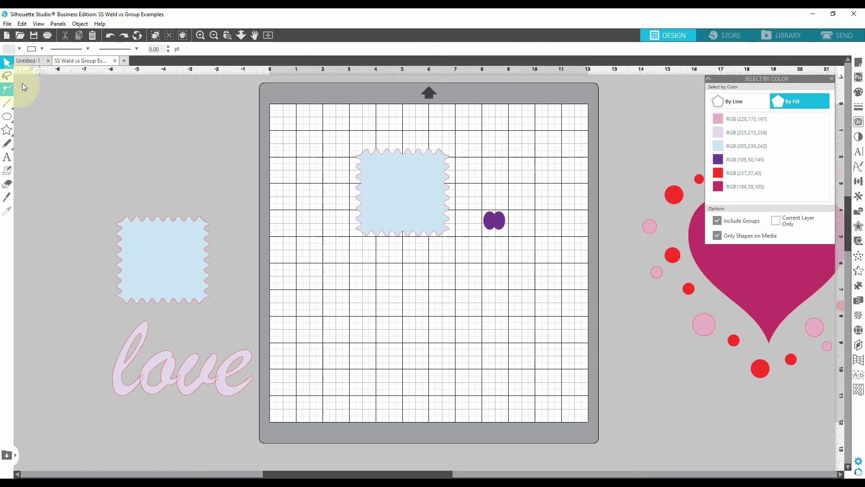
Step: Place the two purple ellipses side by side as eyes on the blue scalloped rectangle, and shift the rectangle slightly
mouse_move(498, 220)
left_mouse_down()
mouse_move(439, 209)
mouse_move(381, 183)
mouse_move(496, 222)
mouse_move(421, 182)
mouse_move(384, 189)
left_mouse_up()
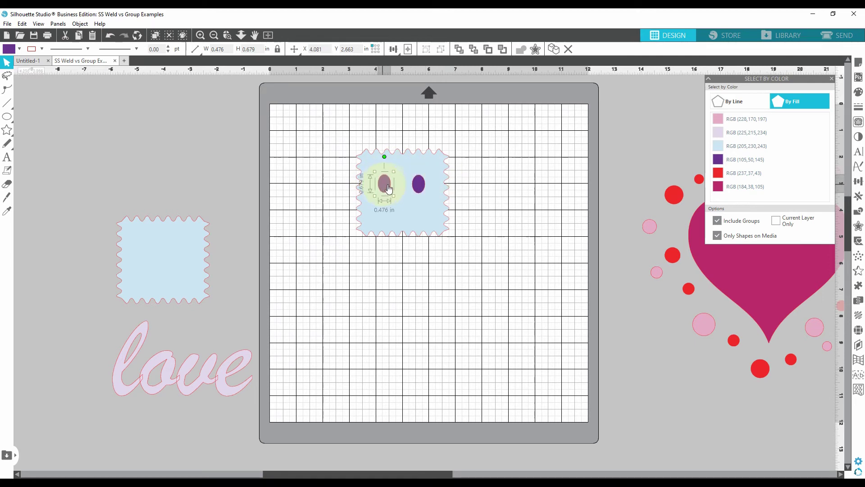
left_click(419, 186)
mouse_move(372, 171)
left_mouse_down()
mouse_move(415, 174)
mouse_move(364, 158)
left_mouse_up()
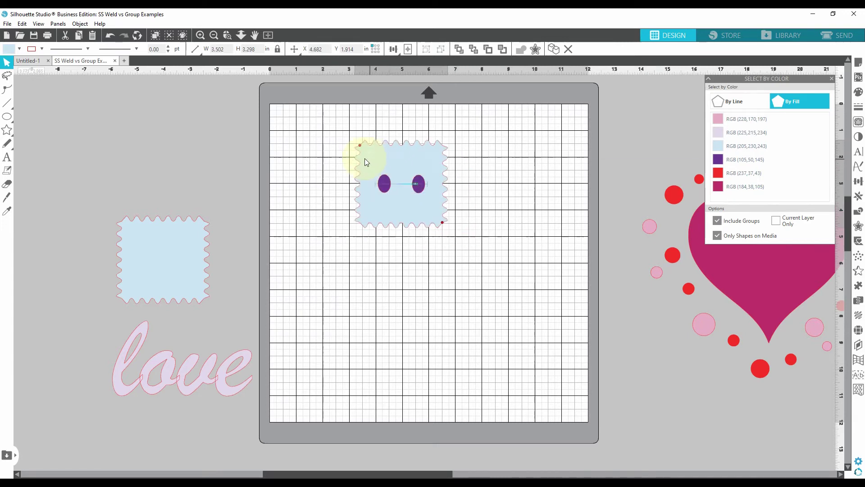
Step: Try to align both purple ellipses and the blue rectangle together on their horizontal centres
left_click(384, 183)
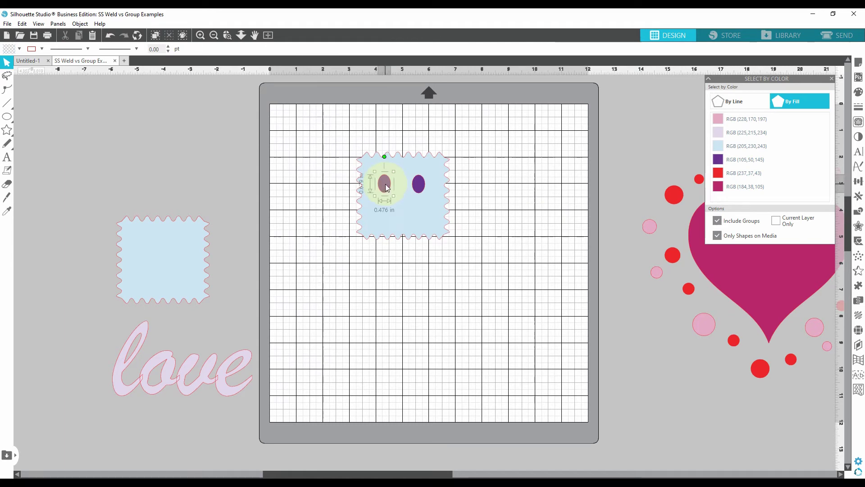
left_click(424, 191, "shift")
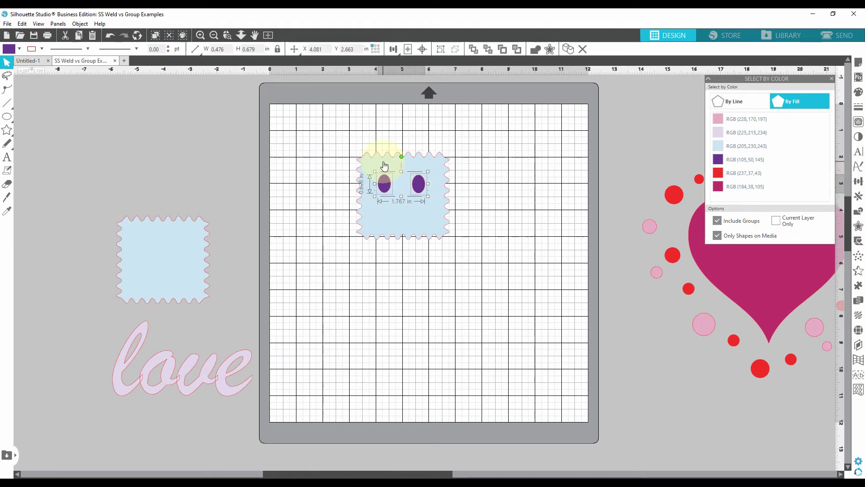
left_click(384, 166)
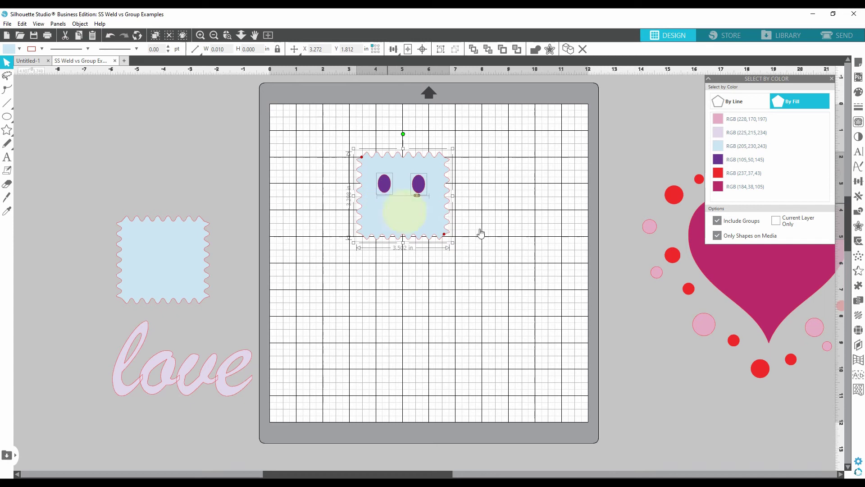
left_click(858, 181)
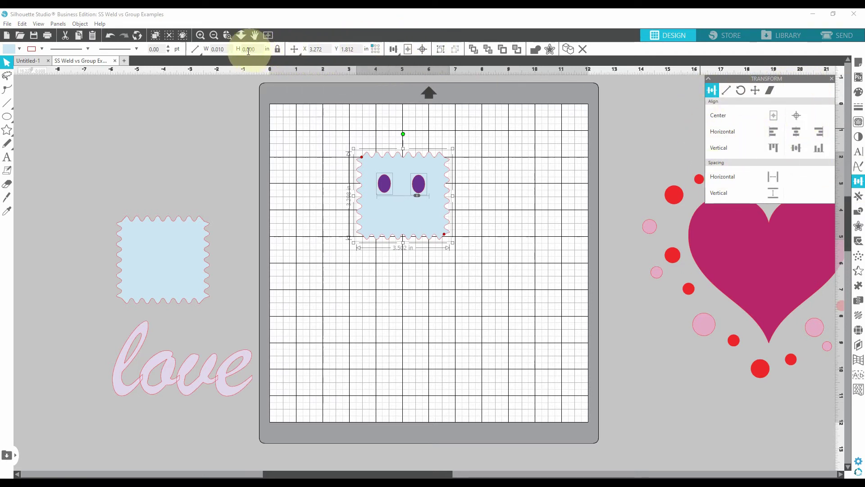
mouse_move(392, 51)
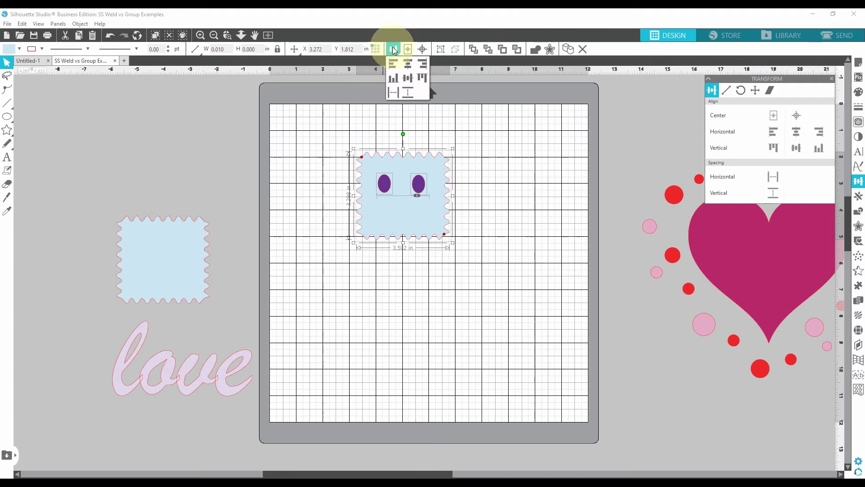
left_click(796, 136)
left_click(416, 196)
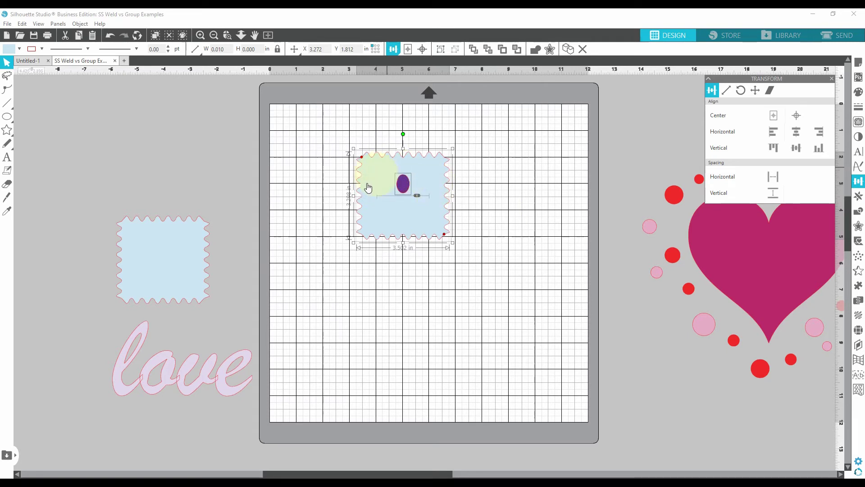
Step: Undo the horizontal centre alignment of the ellipses and rectangle, and clear the selection
left_click(109, 36)
left_click(109, 36)
left_click(289, 219)
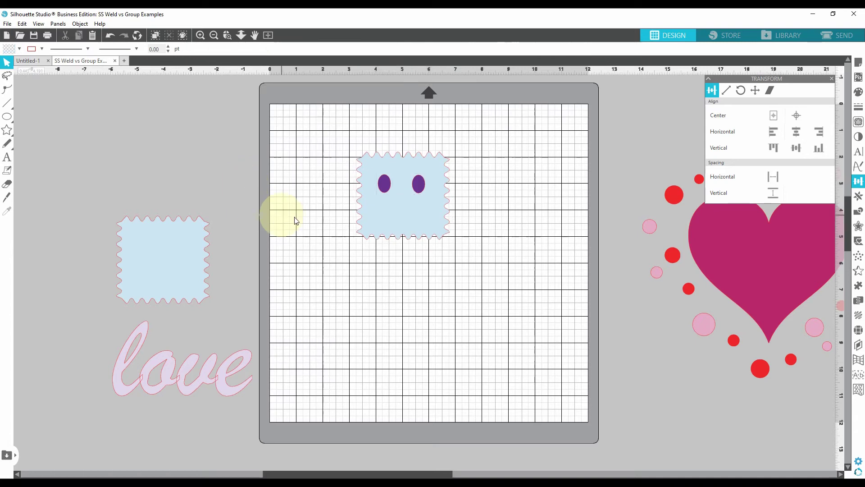
Step: Group the two purple ellipses and shift the group slightly to the right on the blue scalloped rectangle
left_click(384, 185)
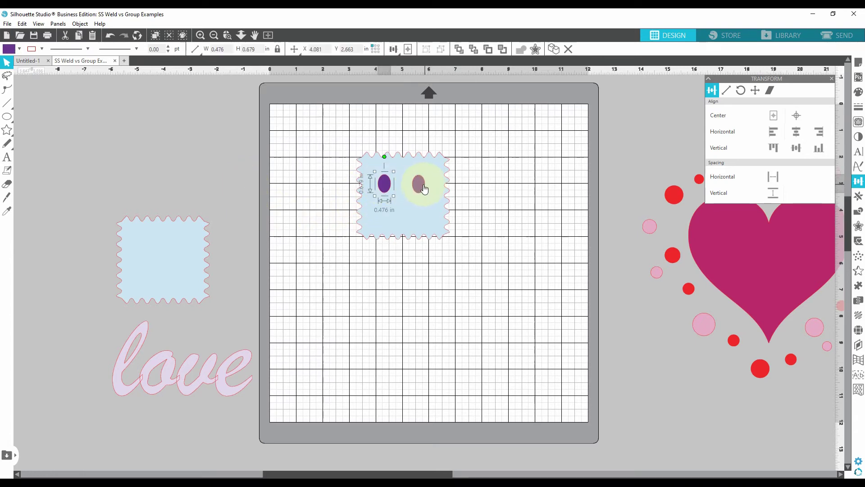
left_click(421, 188, "shift")
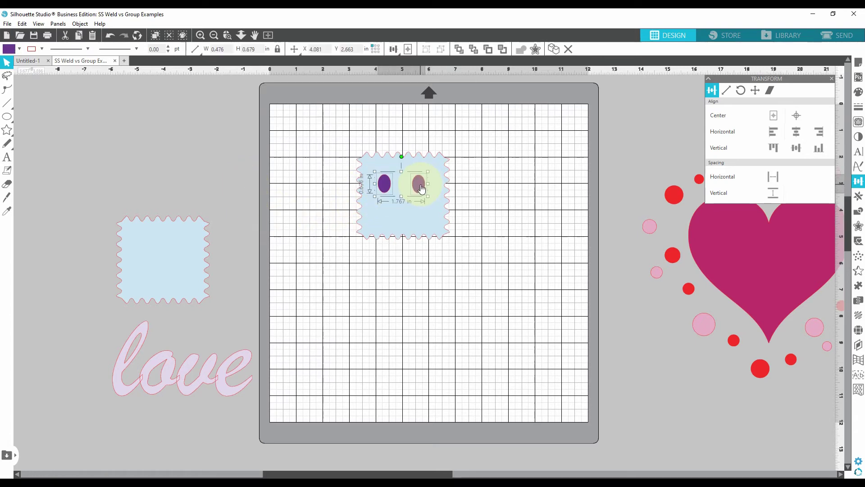
right_click(380, 187)
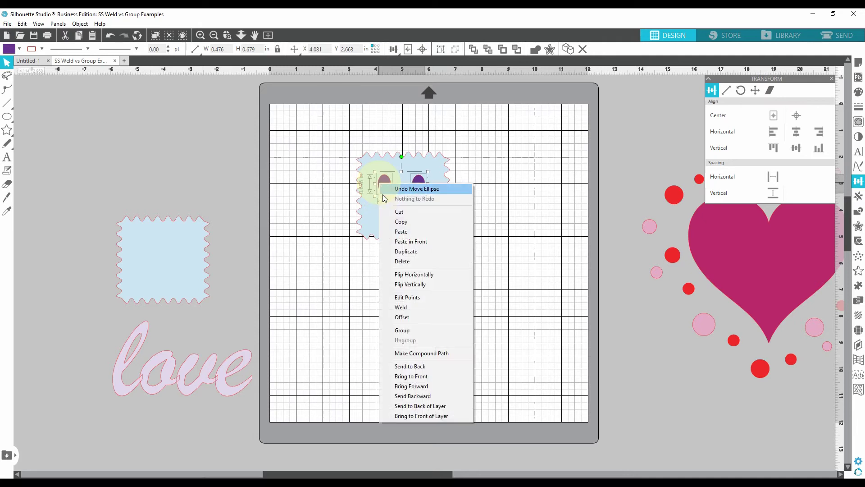
left_click(401, 332)
left_click(493, 305)
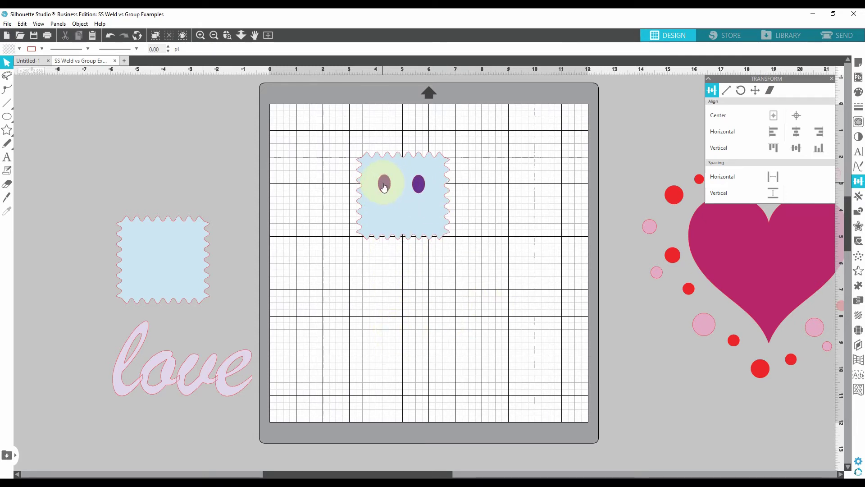
left_click_drag(384, 187, 397, 185)
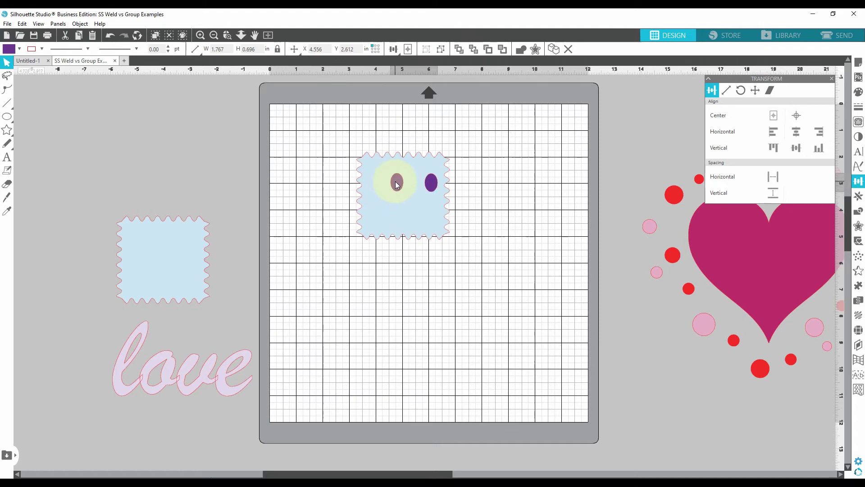
key("Escape")
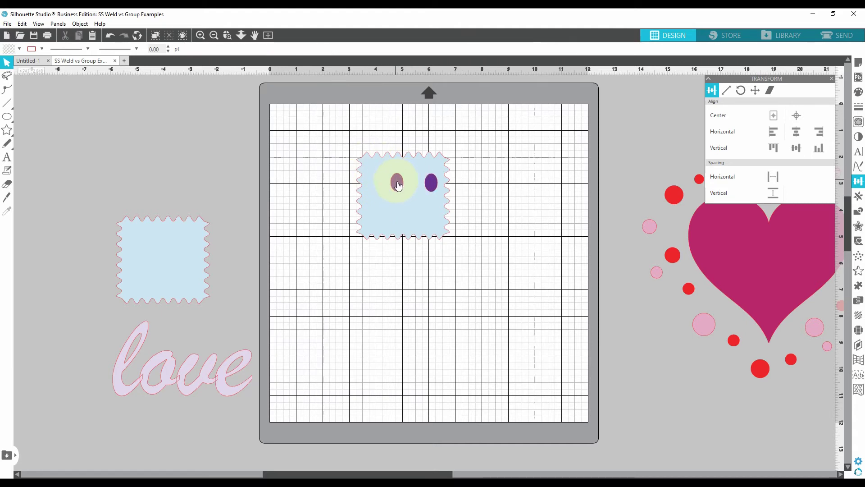
Step: Align the grouped purple ellipses and the blue scalloped rectangle on their horizontal centres, and clear the selection
left_click(397, 183)
left_click(367, 169, "shift")
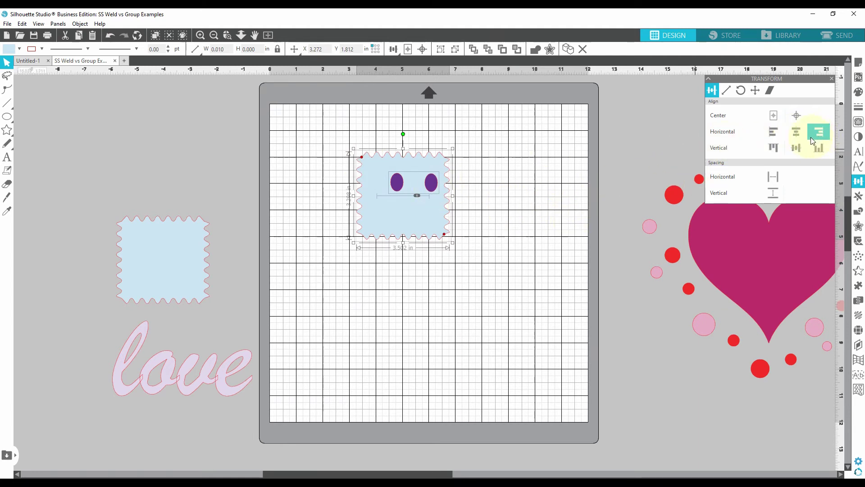
left_click(795, 134)
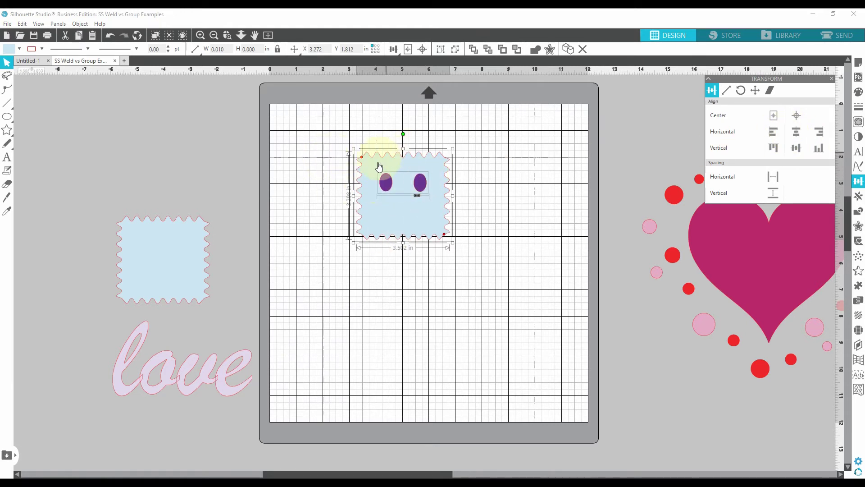
left_click(315, 218)
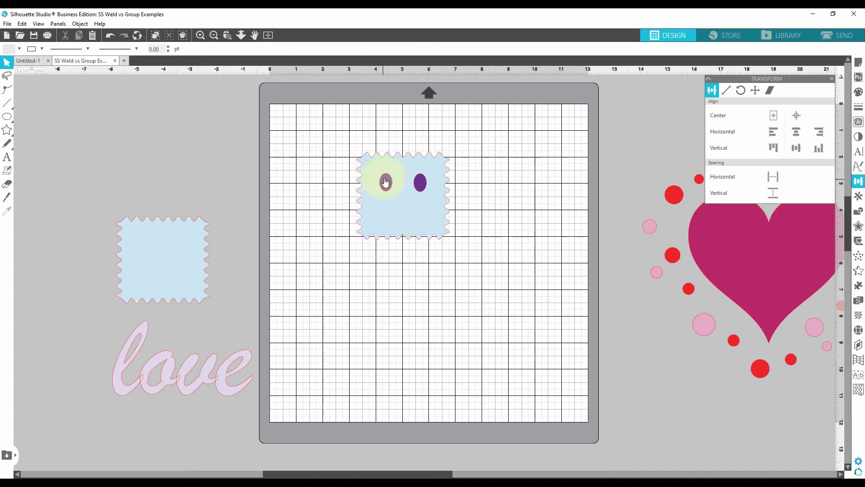
Step: Clear the grouped ellipses and blue rectangle off the mat, and place the lavender "love" text on it
mouse_move(383, 180)
left_mouse_down()
mouse_move(210, 132)
mouse_move(190, 109)
left_mouse_up()
mouse_move(412, 193)
left_mouse_down()
mouse_move(164, 168)
mouse_move(172, 165)
left_mouse_up()
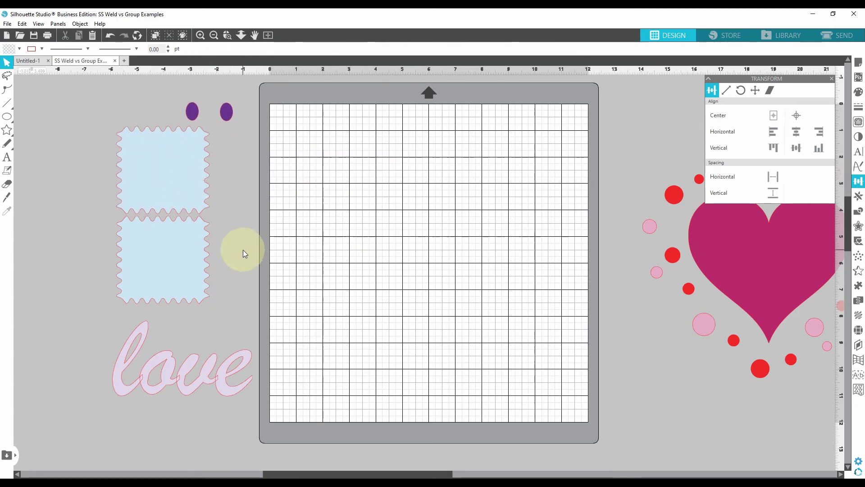
left_click_drag(202, 379, 419, 214)
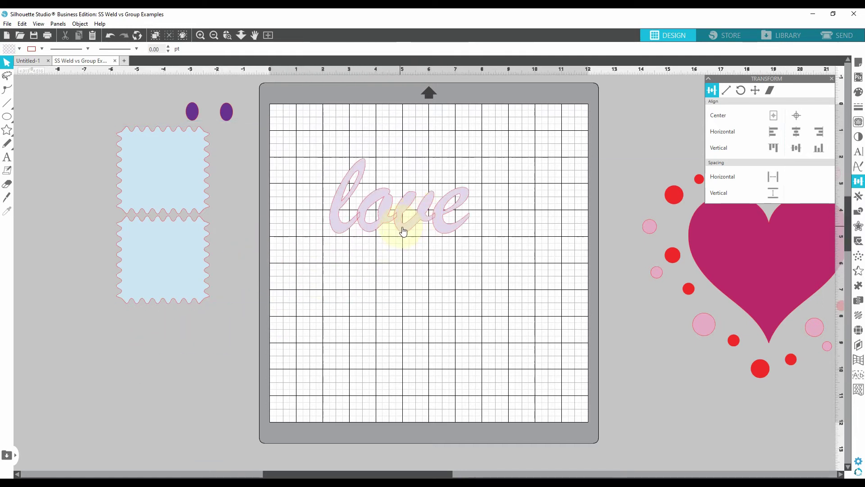
Step: Enlarge the "love" text to about 8.8 in wide and position it on the mat
left_click_drag(475, 280, 558, 370)
left_click_drag(447, 287, 419, 253)
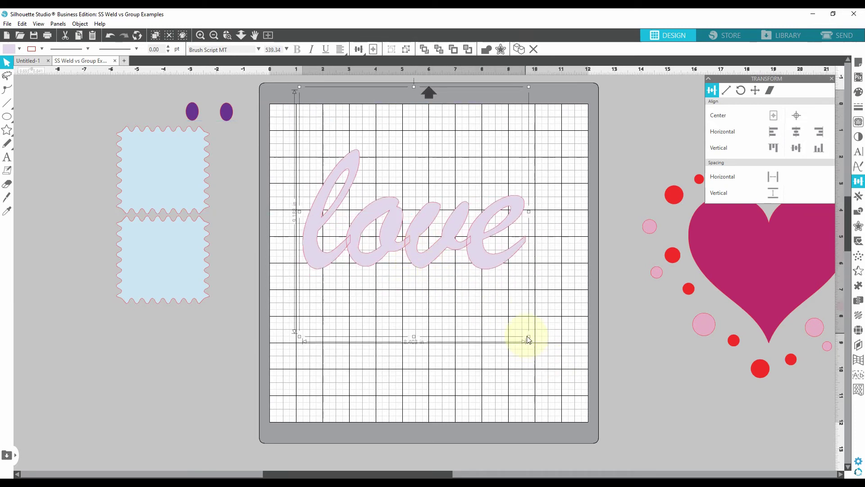
left_click_drag(532, 339, 539, 349)
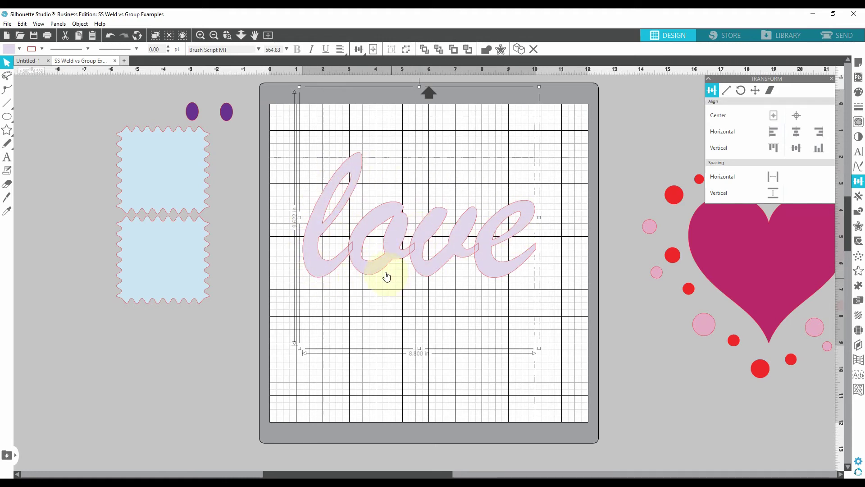
Step: Weld the overlapping letters of the "love" text and move the welded word slightly up the mat
left_click(857, 213)
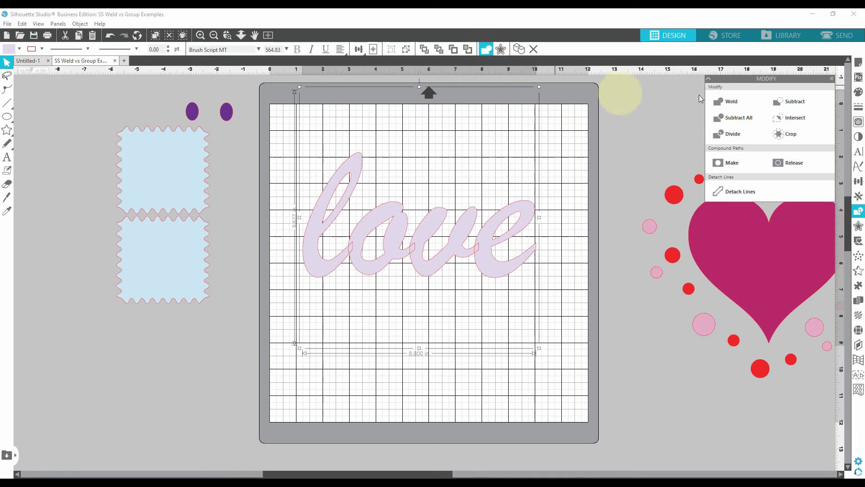
left_click(734, 101)
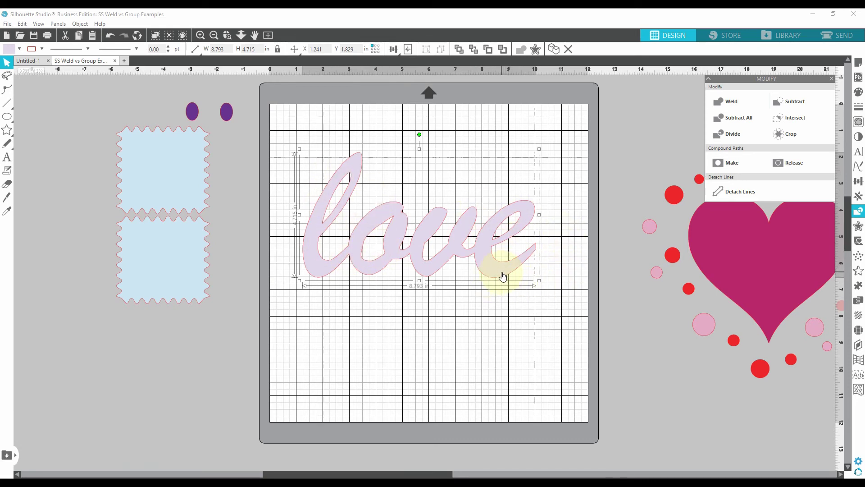
left_click_drag(502, 276, 497, 246)
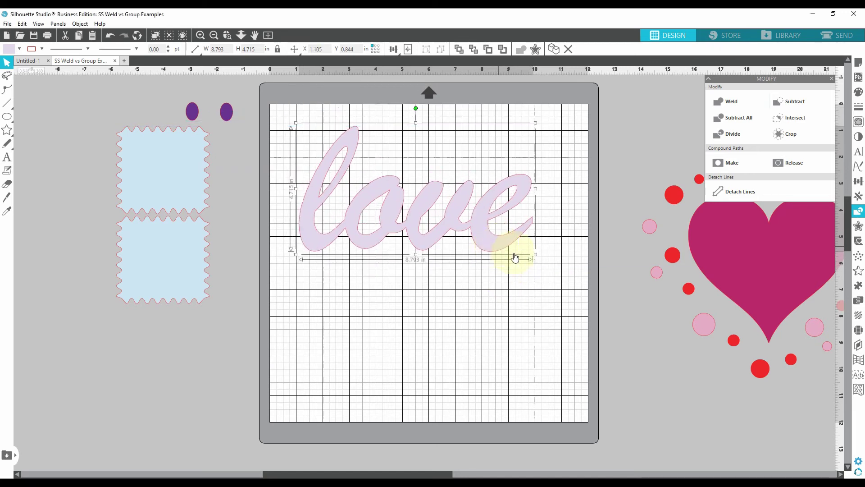
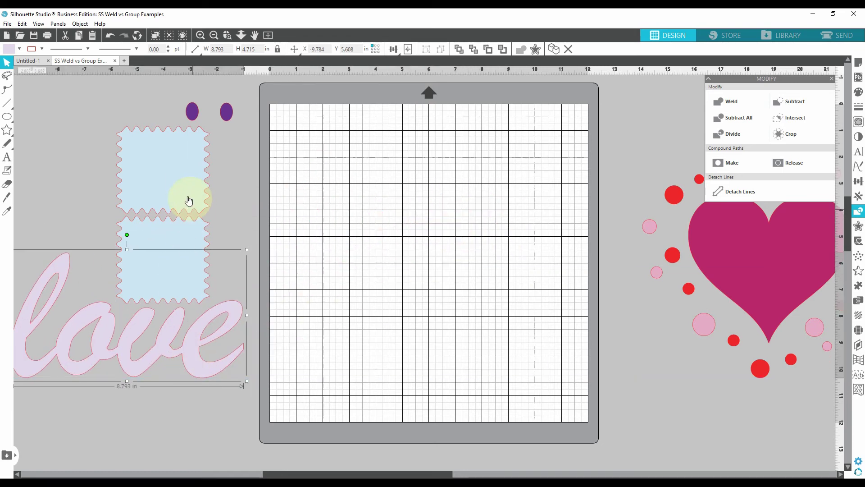
Step: Overlap the two blue scalloped rectangles diagonally on the mat, and move the welded "love" word up beside the mat
mouse_move(176, 265)
left_mouse_down()
mouse_move(469, 246)
mouse_move(491, 231)
mouse_move(483, 232)
left_mouse_up()
left_click(373, 282)
left_click_drag(202, 352, 205, 229)
left_click(376, 216)
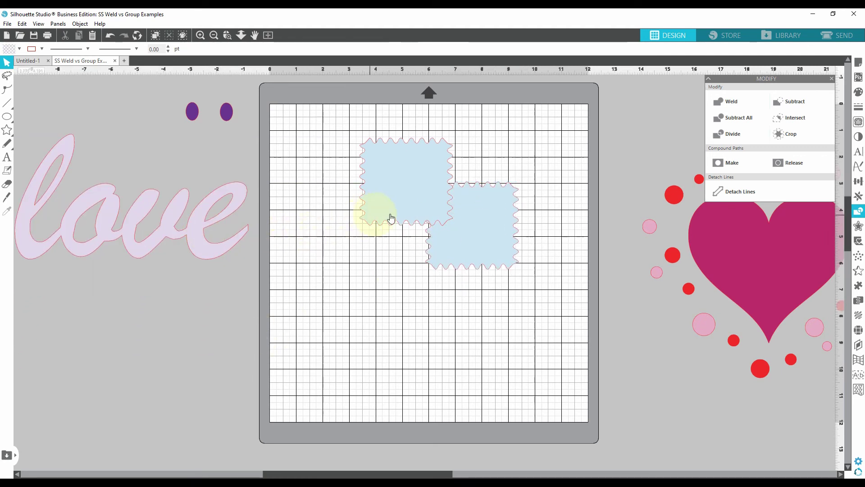
Step: Weld the two overlapping blue scalloped rectangles into one shape and reposition it on the mat
left_click(416, 214)
left_click(480, 238, "shift")
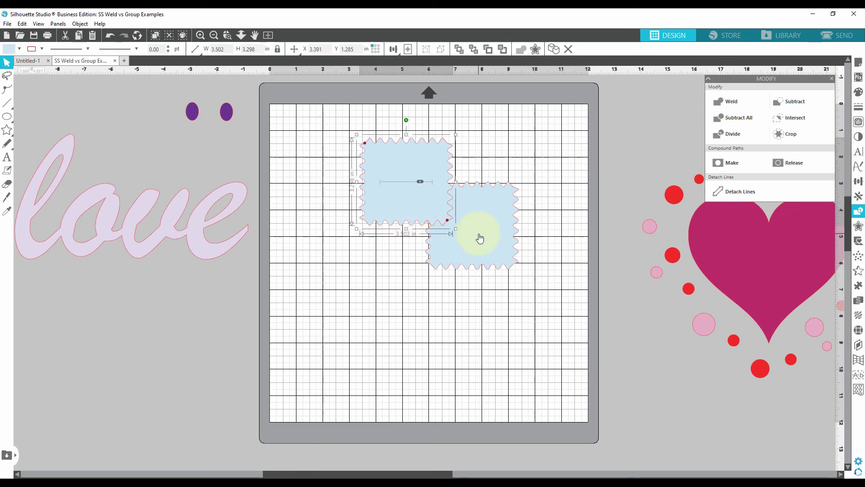
left_click(465, 236)
left_click(732, 103)
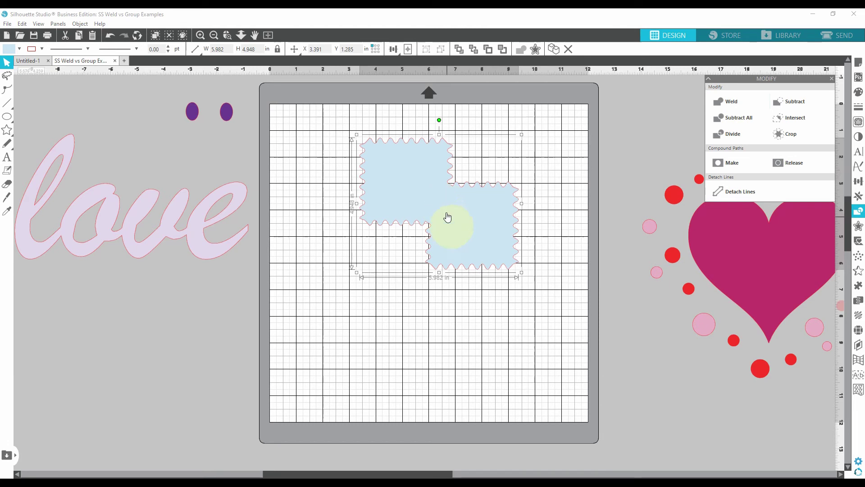
mouse_move(445, 196)
left_mouse_down()
mouse_move(380, 305)
mouse_move(446, 216)
mouse_move(479, 228)
left_mouse_up()
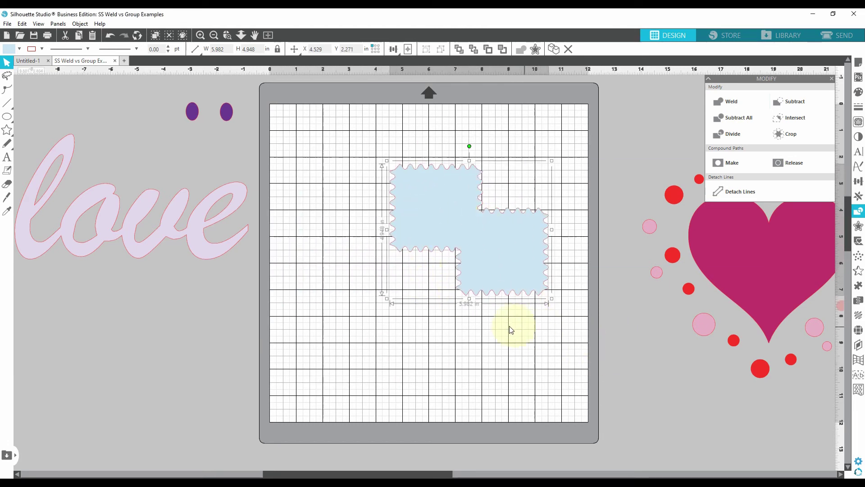
mouse_move(498, 264)
left_mouse_down()
mouse_move(453, 240)
mouse_move(485, 258)
mouse_move(477, 268)
left_mouse_up()
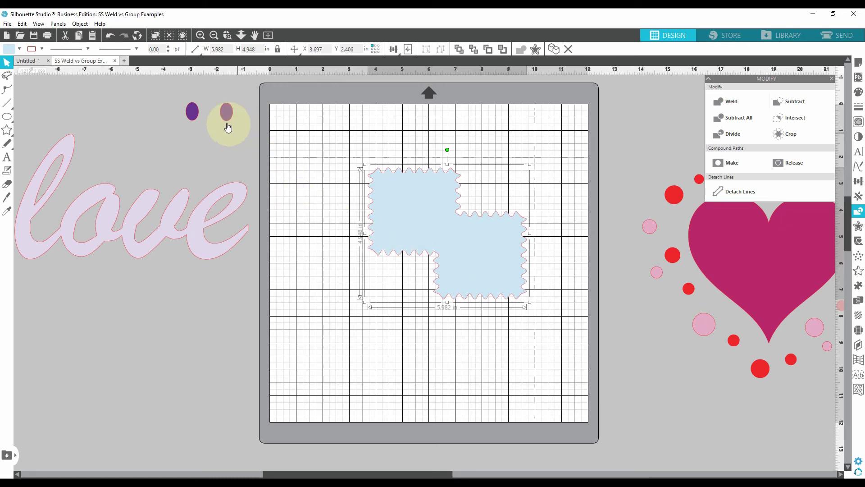
Step: Place the grouped purple ellipses on the upper part of the welded blue shape and weld them together
left_click_drag(224, 110, 430, 203)
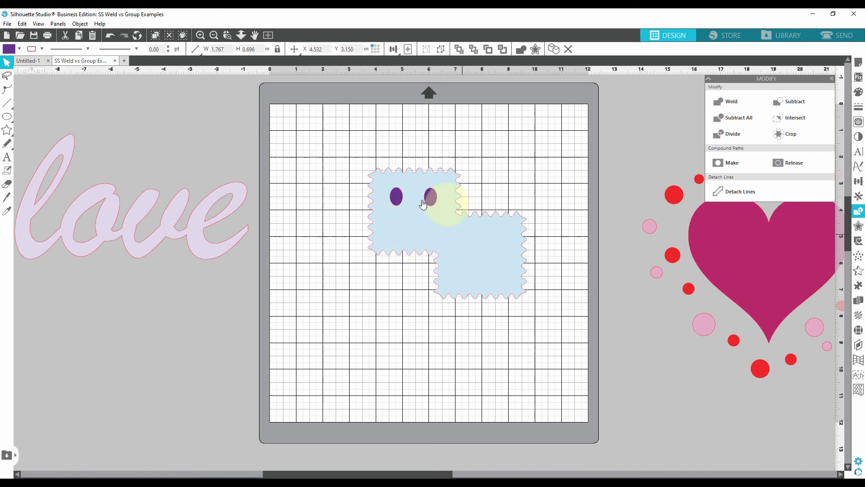
key("Escape")
left_click(397, 201)
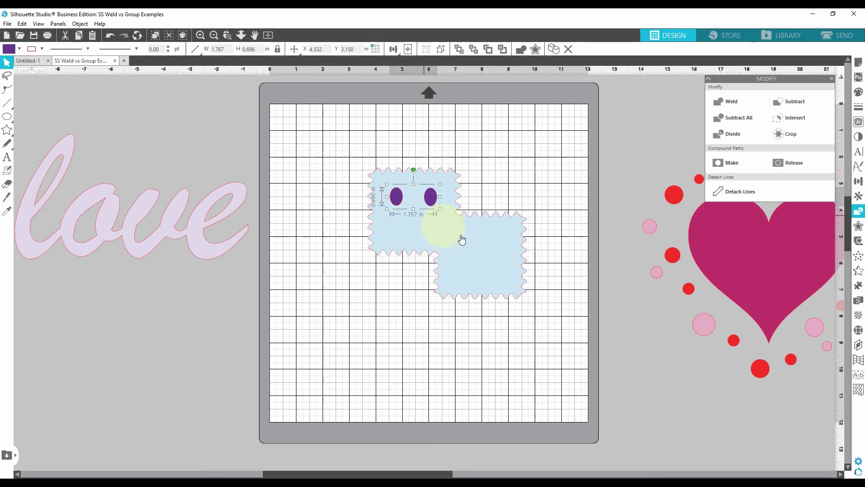
left_click(484, 263, "shift")
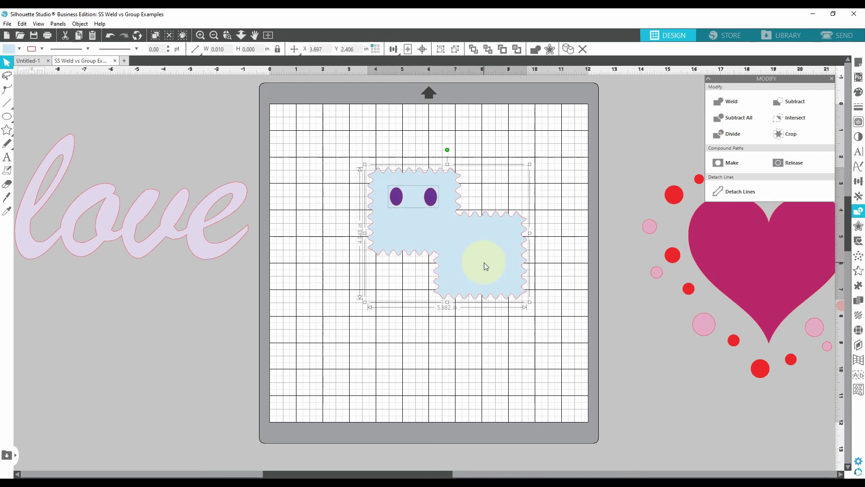
left_click(726, 101)
left_click(376, 207)
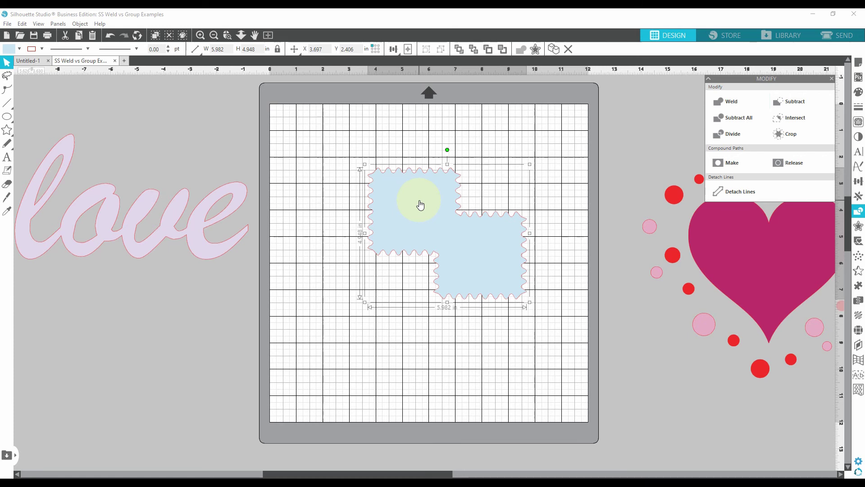
Step: Move the heart design with its dots onto the mat, and the welded blue shape off to the right of it
left_click_drag(782, 290, 437, 277)
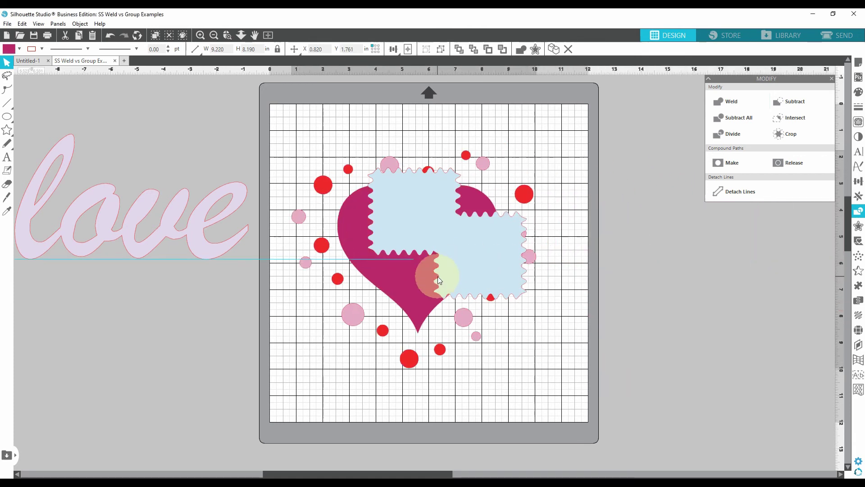
left_click_drag(426, 231, 763, 294)
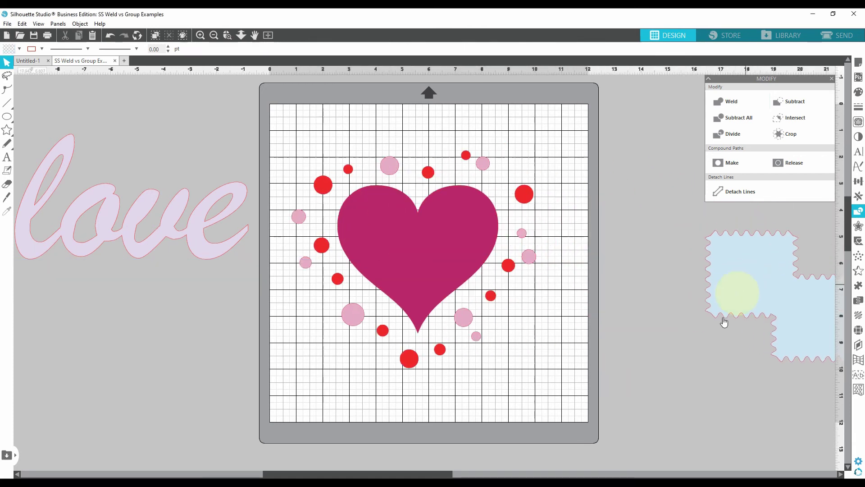
left_click(595, 338)
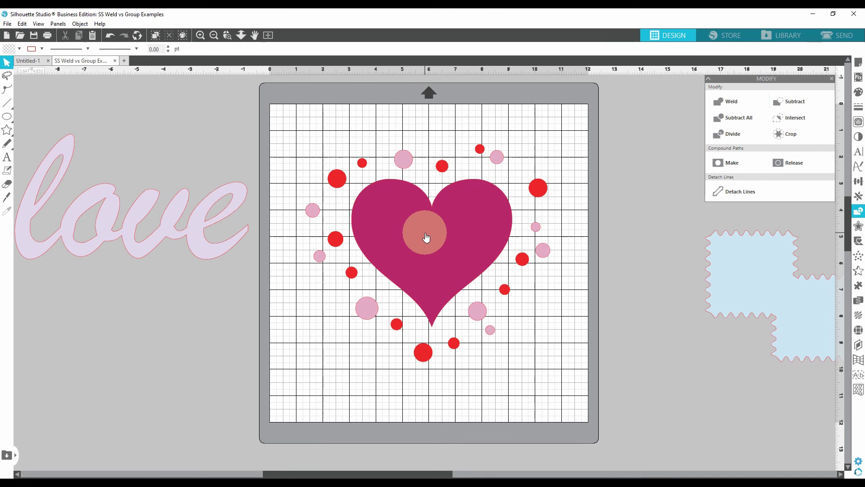
left_click_drag(426, 237, 358, 199)
Step: Undo the recent moves and welds back to two separate overlapping blue rectangles, with the purple ellipses off the mat
left_click(110, 36)
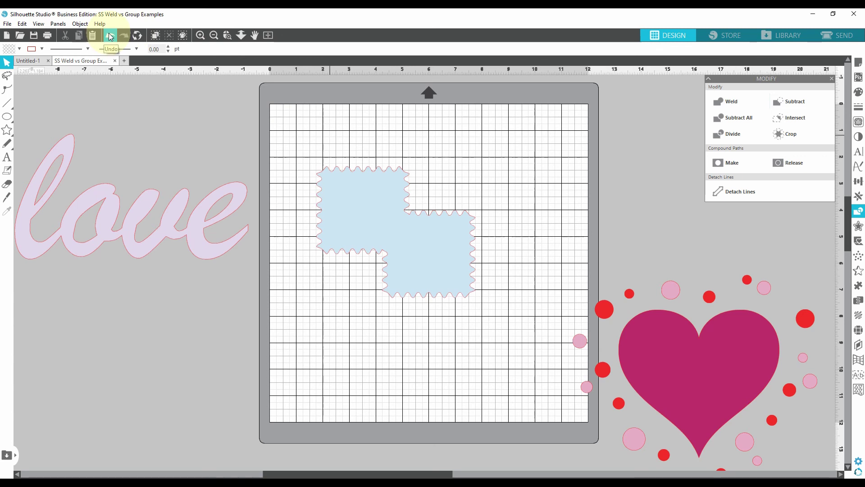
left_click(110, 36)
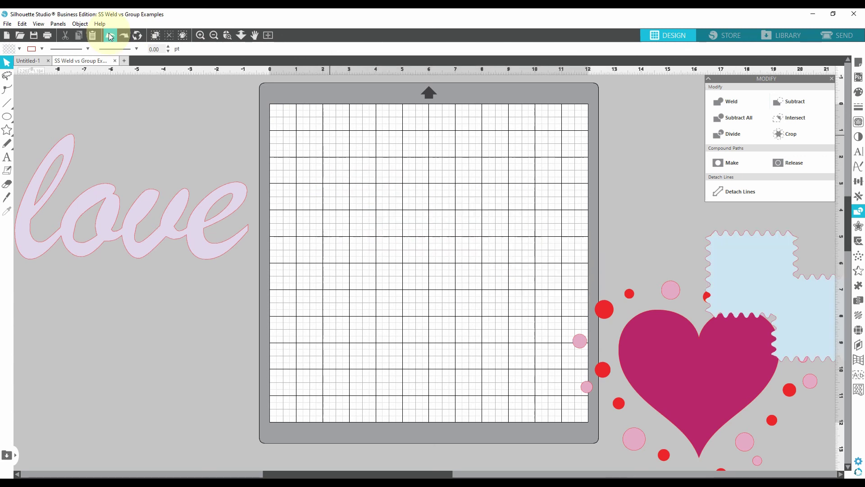
left_click(110, 36)
left_click(110, 36)
left_click(110, 37)
left_click(111, 37)
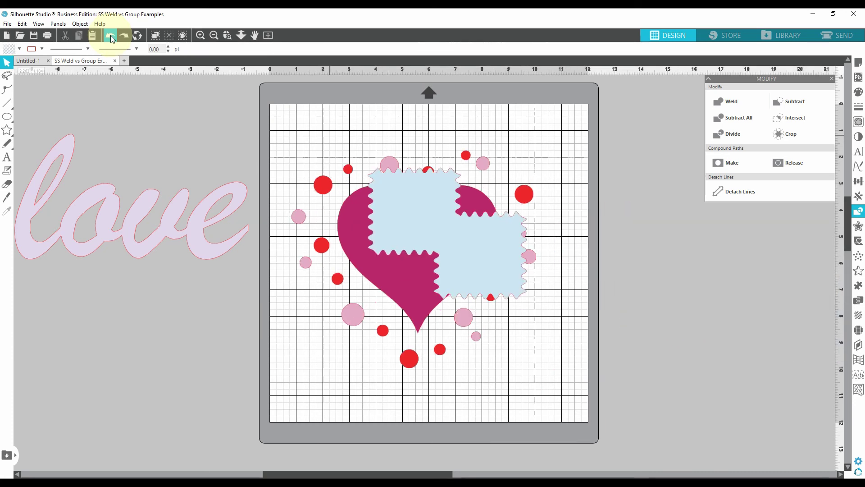
left_click(111, 37)
left_click(111, 37)
left_click(111, 37)
left_click(110, 37)
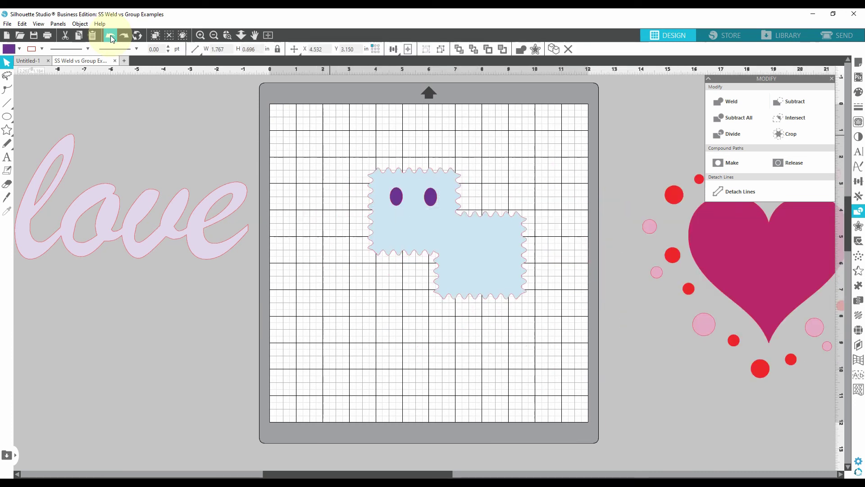
left_click(111, 37)
left_click(110, 37)
left_click(111, 37)
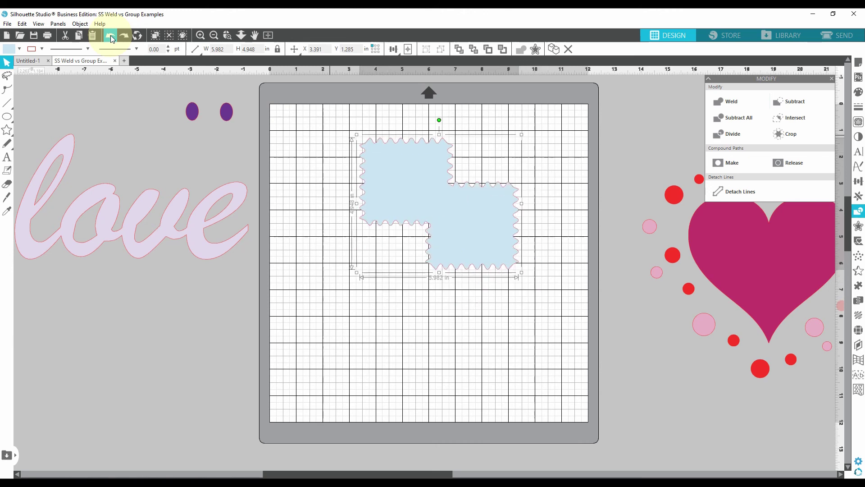
left_click(111, 37)
left_click(111, 37)
left_click(111, 37)
left_click(111, 37)
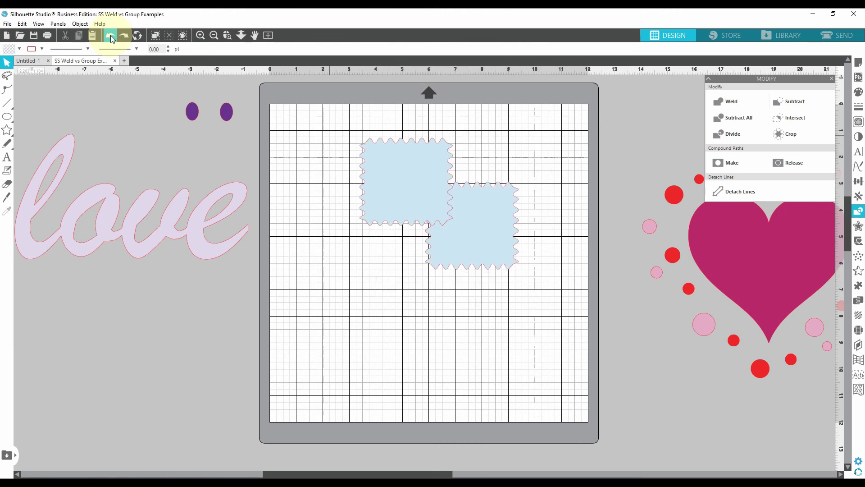
Step: Reposition the upper-left blue scalloped rectangle over and away from the other, leaving the two side by side with a gap on the mat
left_click_drag(398, 177, 352, 173)
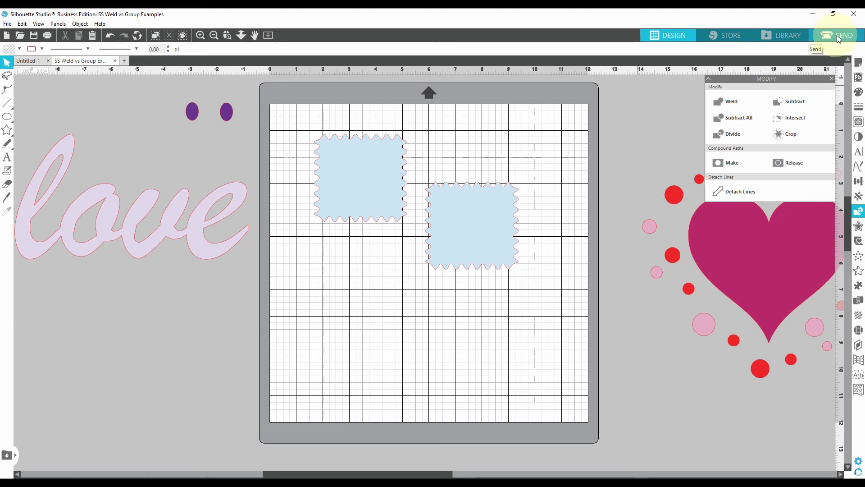
left_click_drag(394, 201, 452, 204)
key("Escape")
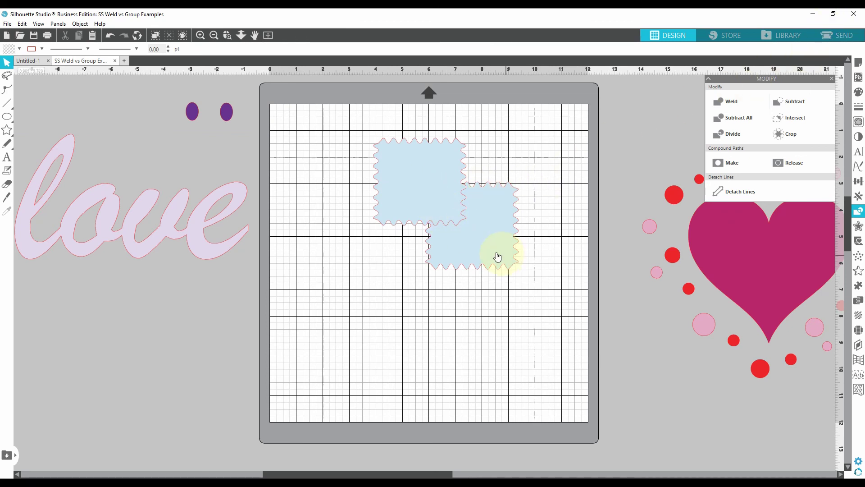
mouse_move(423, 190)
left_mouse_down()
mouse_move(366, 204)
mouse_move(377, 206)
left_mouse_up()
key("Escape")
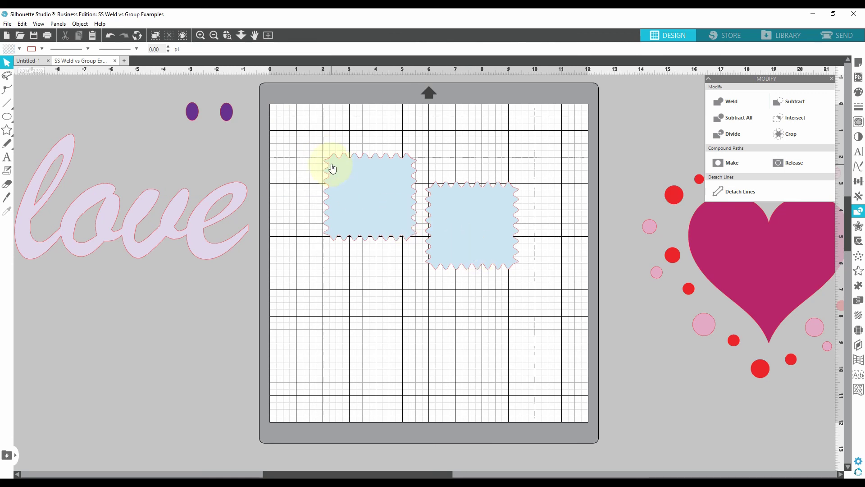
Step: Group the two separated blue rectangles, duplicate the group, and place the copy off the mat below the "love" text
right_click(479, 231)
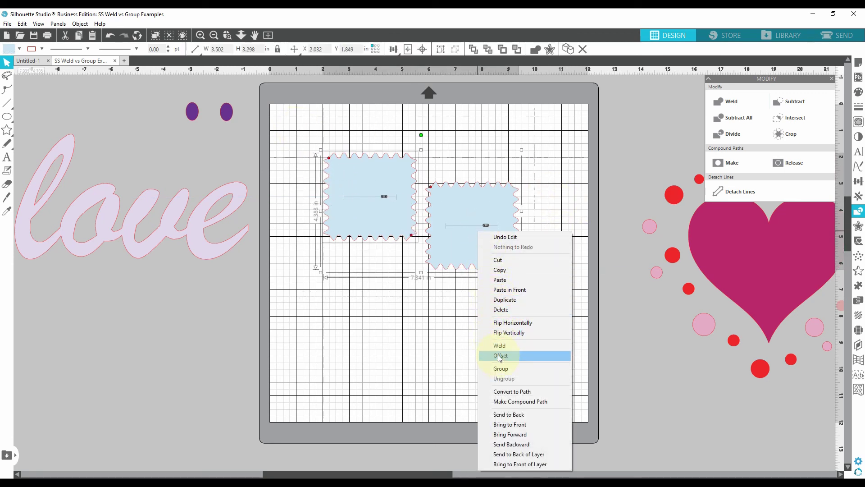
left_click(500, 368)
right_click(461, 230)
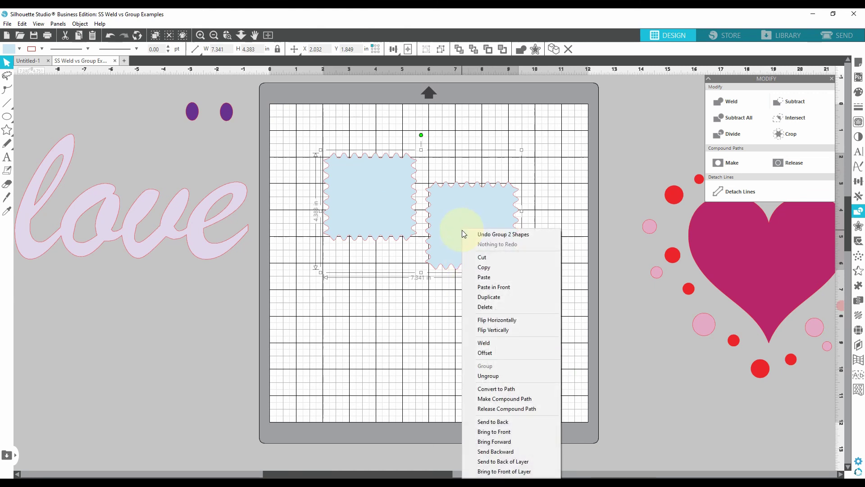
left_click(476, 299)
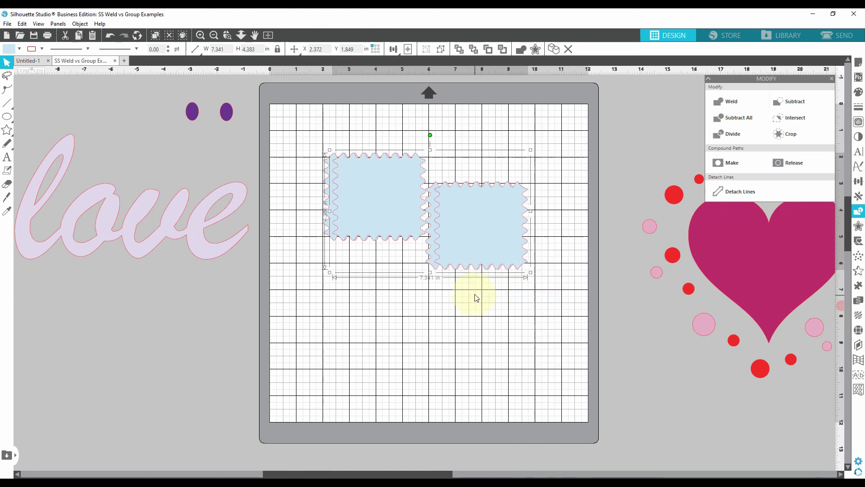
mouse_move(487, 242)
left_mouse_down()
mouse_move(407, 347)
mouse_move(190, 374)
left_mouse_up()
Step: Ungroup the pair of blue rectangles on the mat and move the left one so it overlaps the other
left_click_drag(363, 222, 432, 201)
right_click(355, 210)
left_click(365, 356)
left_click(399, 344)
left_click(378, 214)
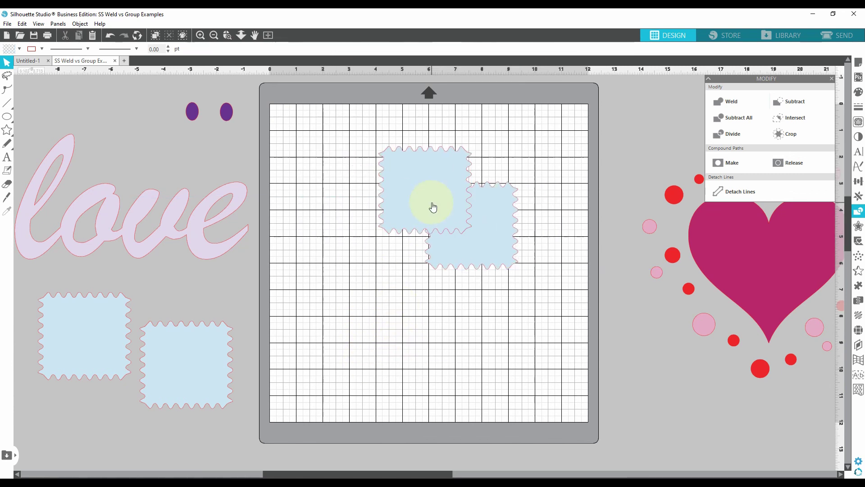
Step: Weld the two overlapping blue scalloped rectangles on the mat into one shape
right_click(432, 202)
left_click(409, 181)
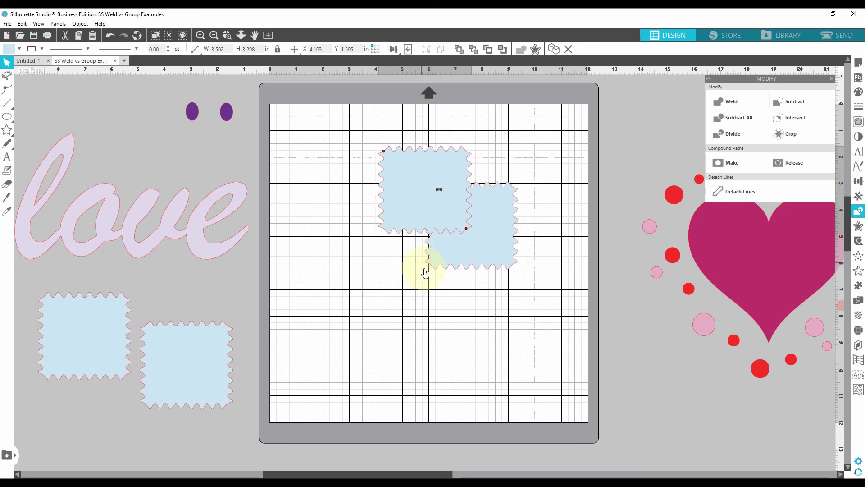
left_click(503, 248, "shift")
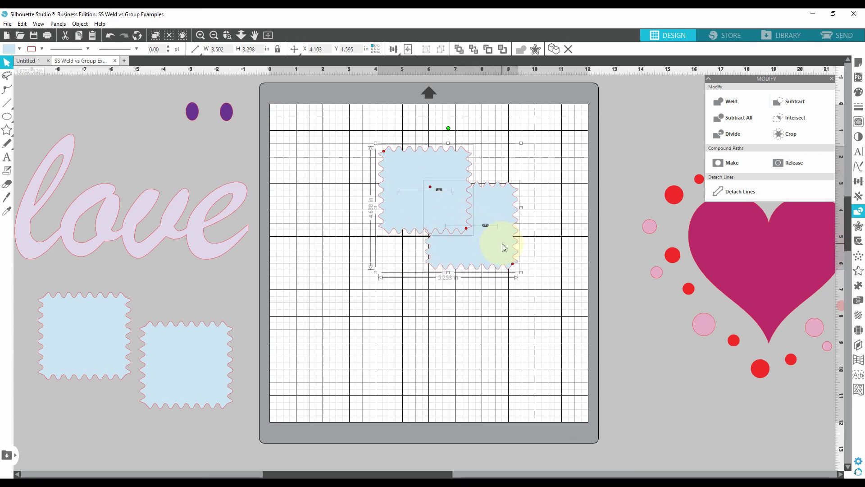
left_click(735, 102)
left_click(472, 213)
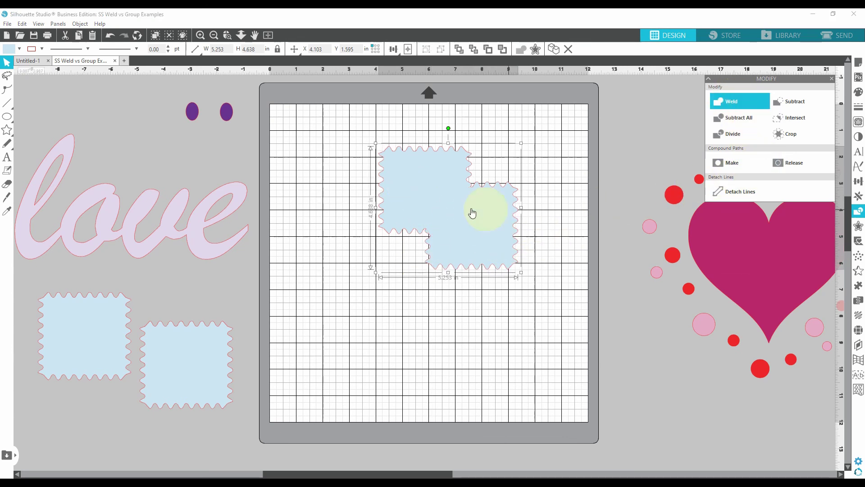
Step: Move the welded blue shape off the mat to its lower right and place the heart design with its dots on the mat
left_click_drag(481, 225, 466, 240)
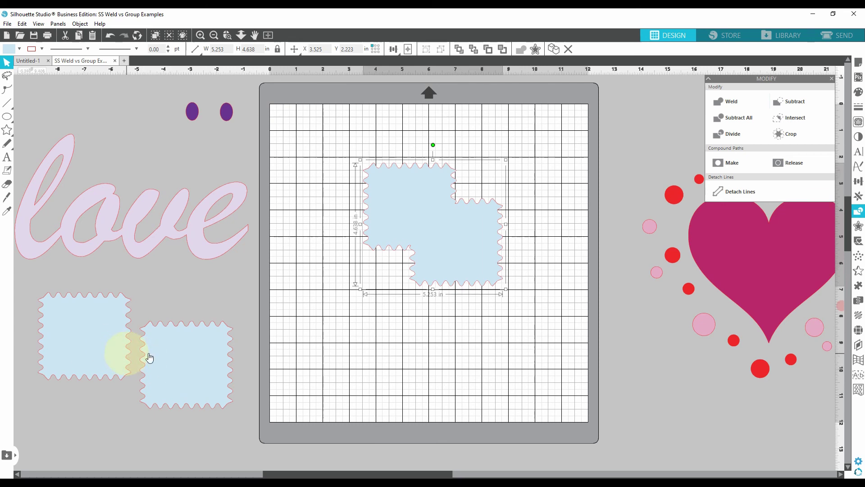
mouse_move(428, 205)
left_mouse_down()
mouse_move(373, 166)
mouse_move(375, 179)
left_mouse_up()
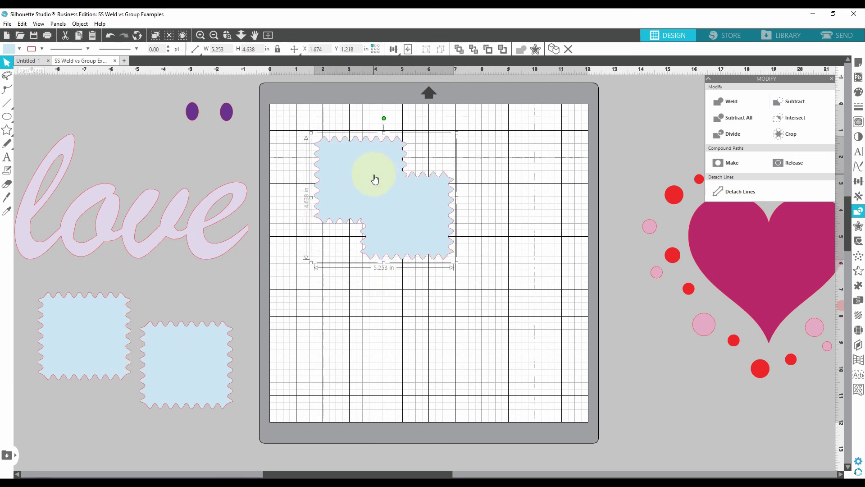
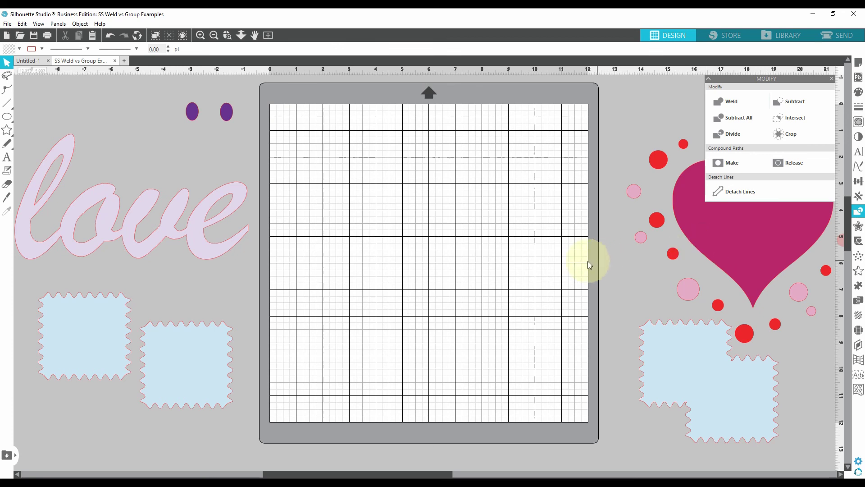
left_click_drag(711, 246, 390, 255)
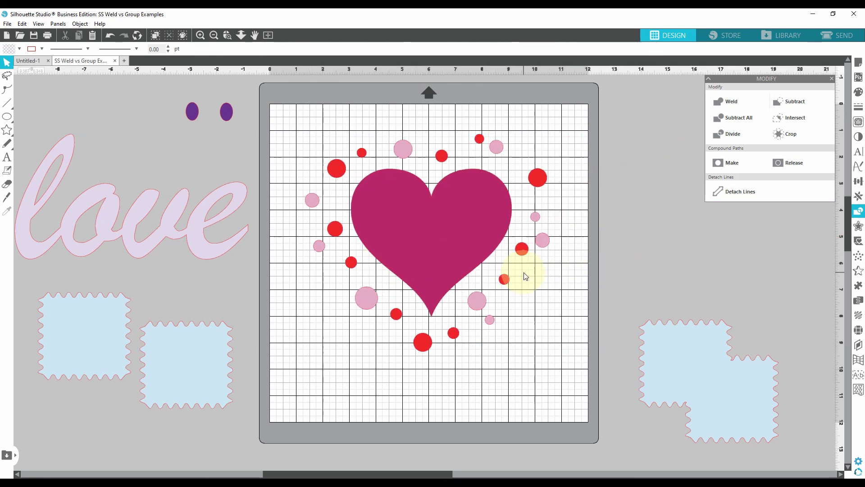